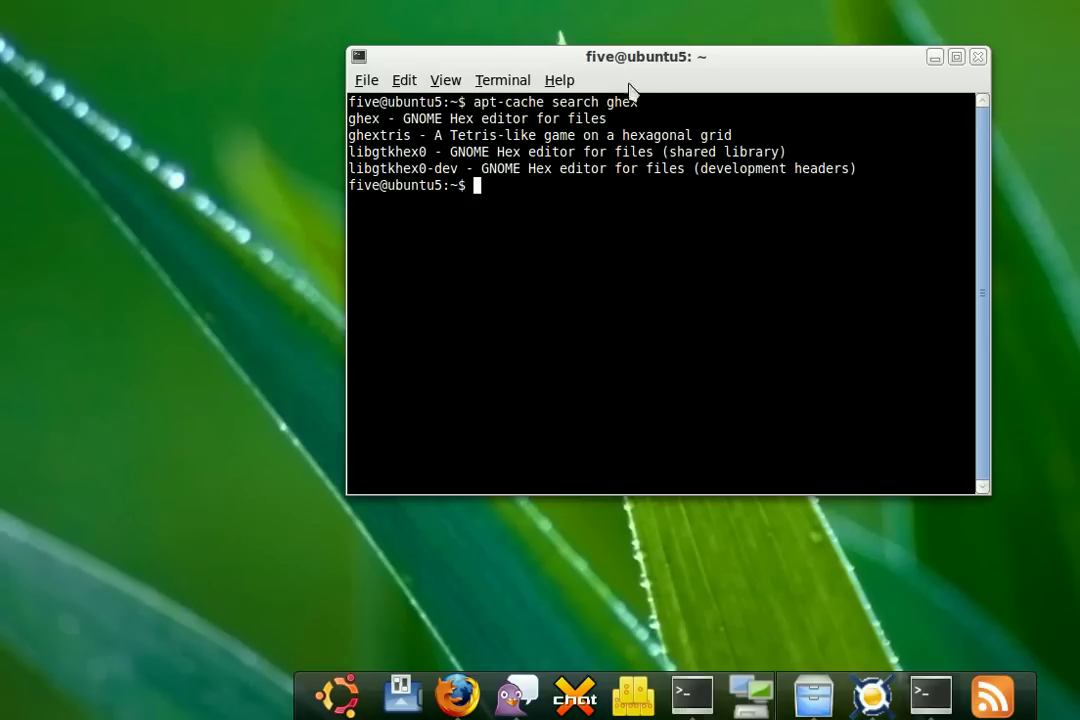
Move the terminal window higher, then minimize and restore it from the dock to watch the current animation
drag(666, 60, 656, 29)
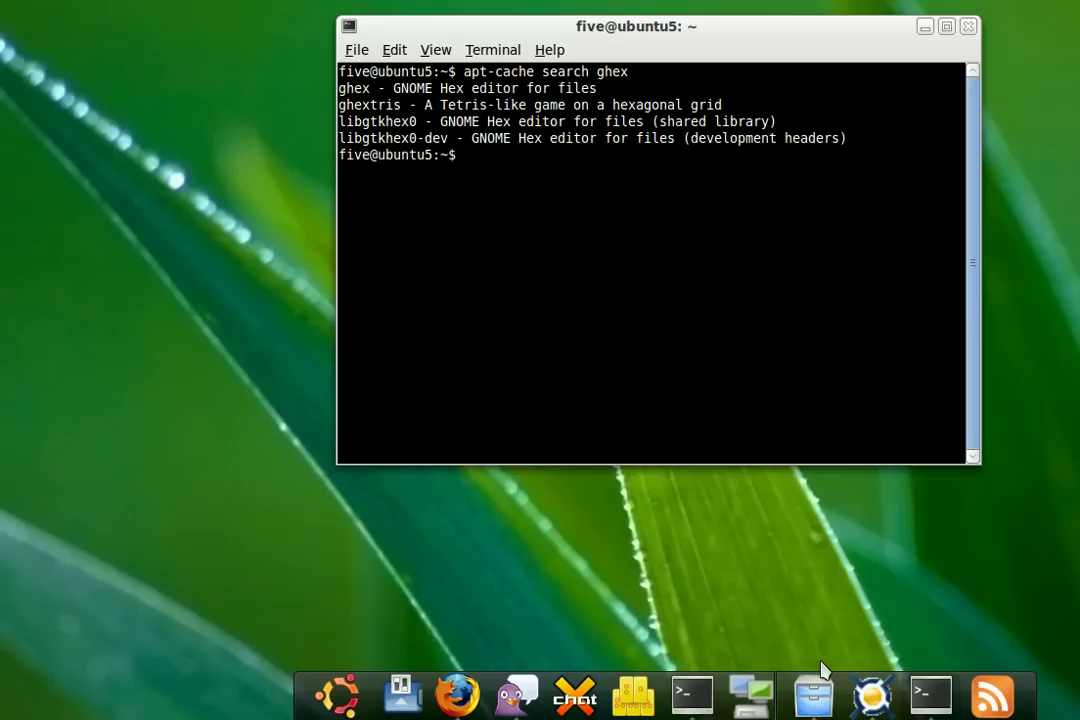
mouse_move(930, 694)
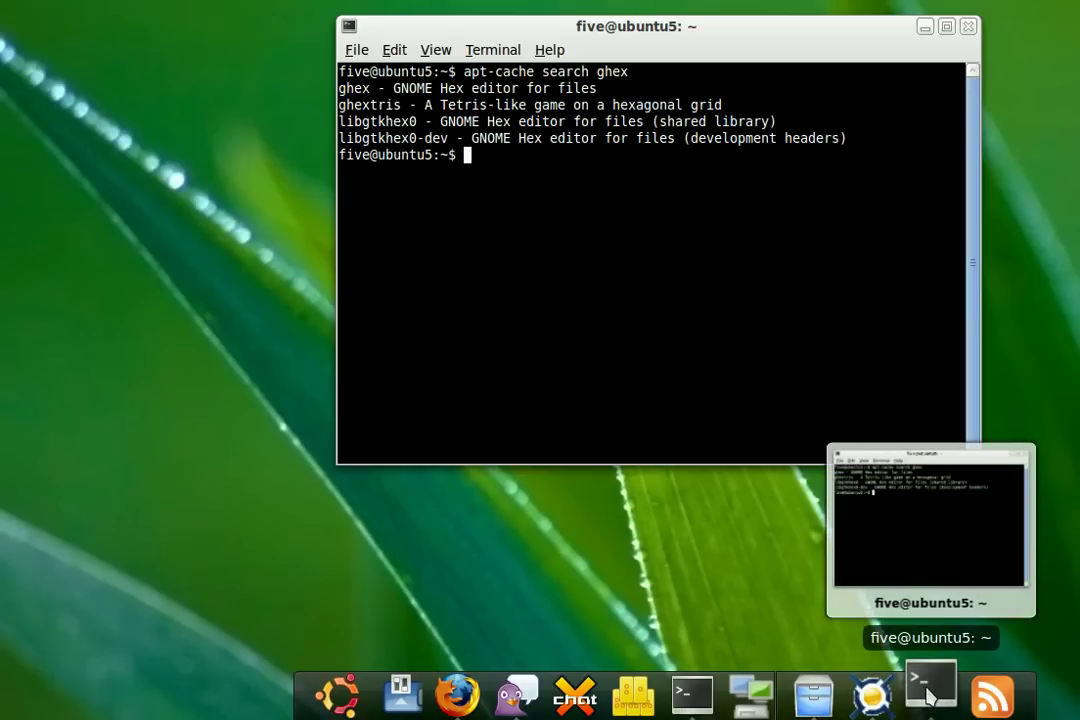
click(928, 693)
click(928, 693)
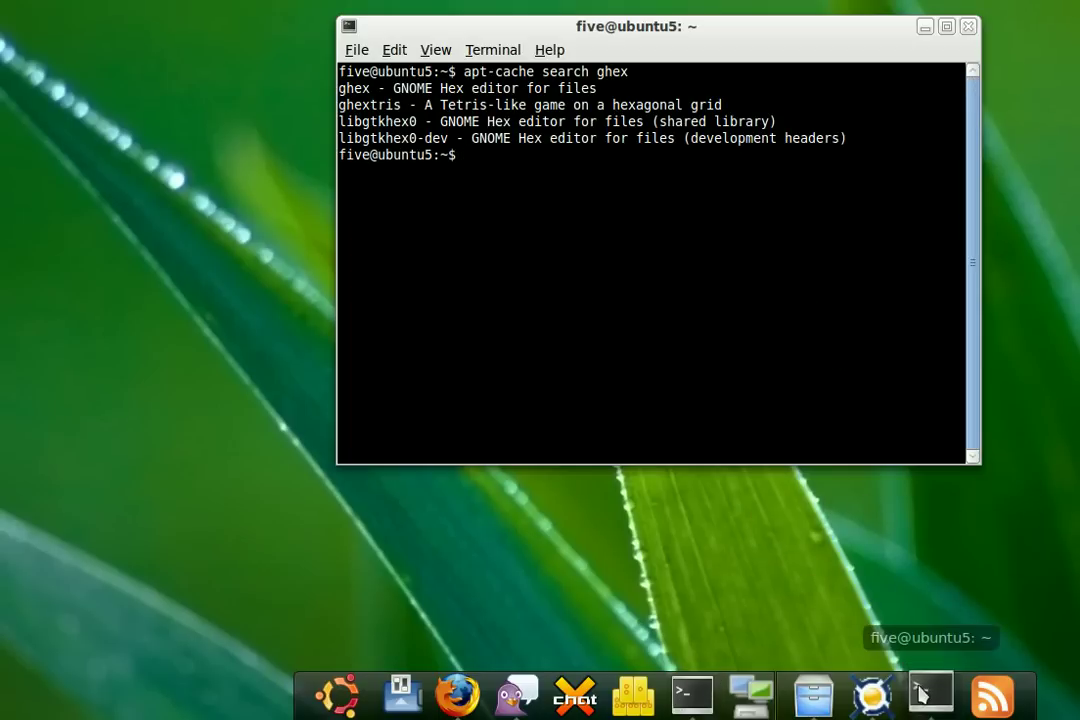
click(929, 693)
click(929, 693)
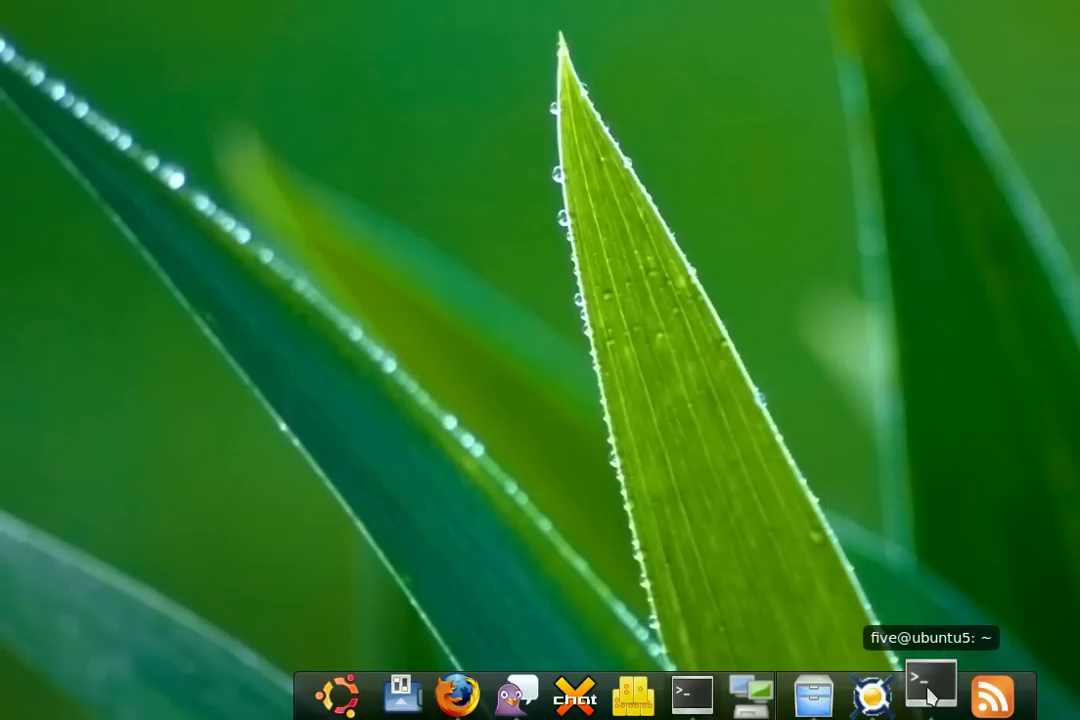
click(929, 693)
click(929, 693)
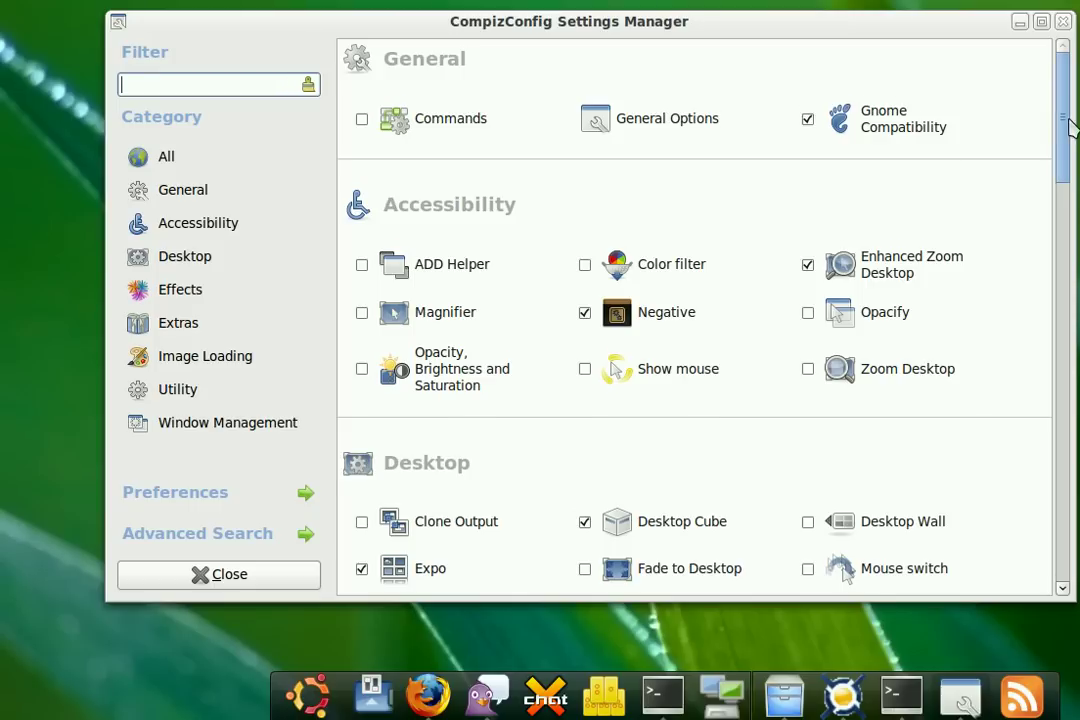
Open the Animations plugin and select the Magic Lamp minimize effect
drag(1062, 120, 1060, 265)
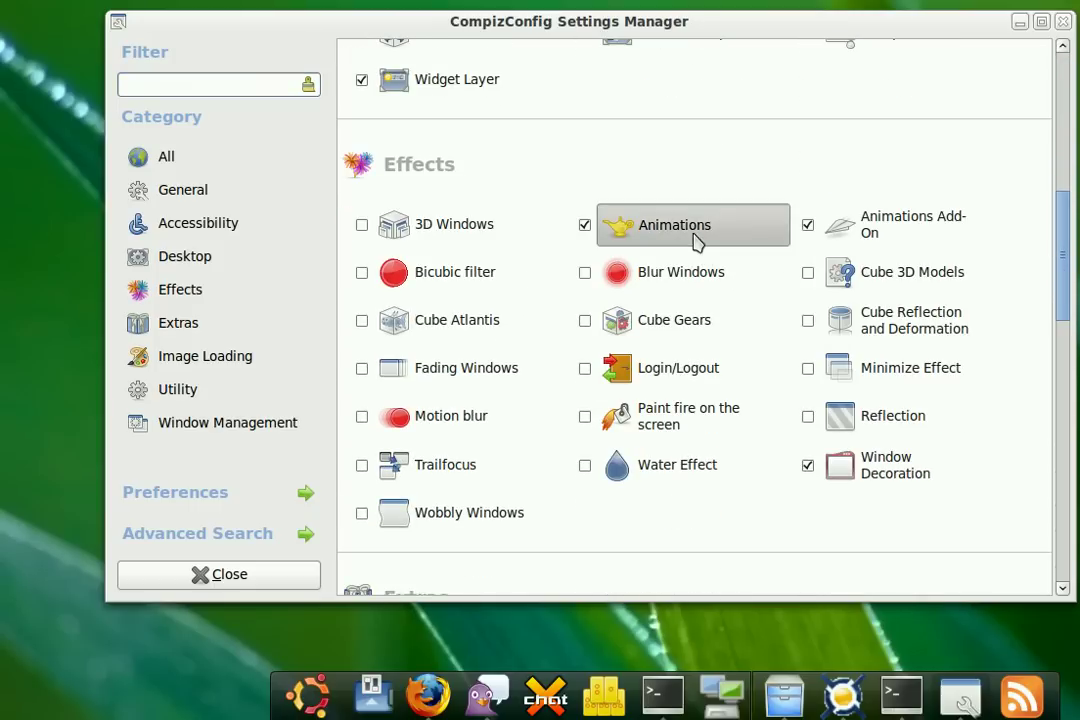
click(696, 241)
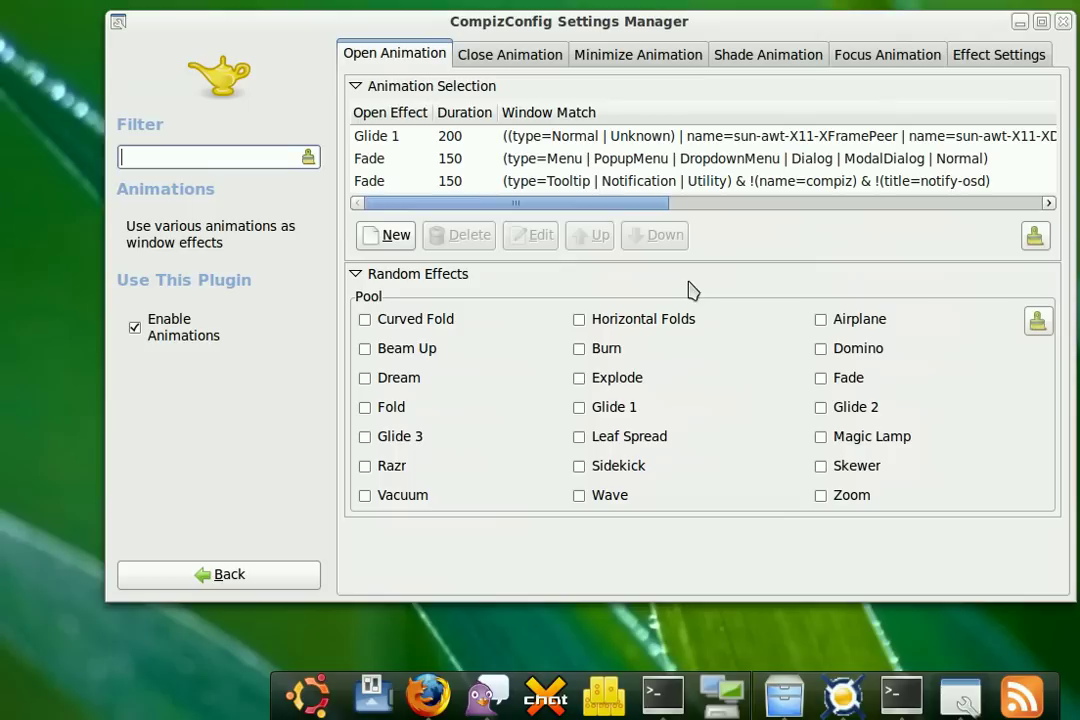
click(672, 57)
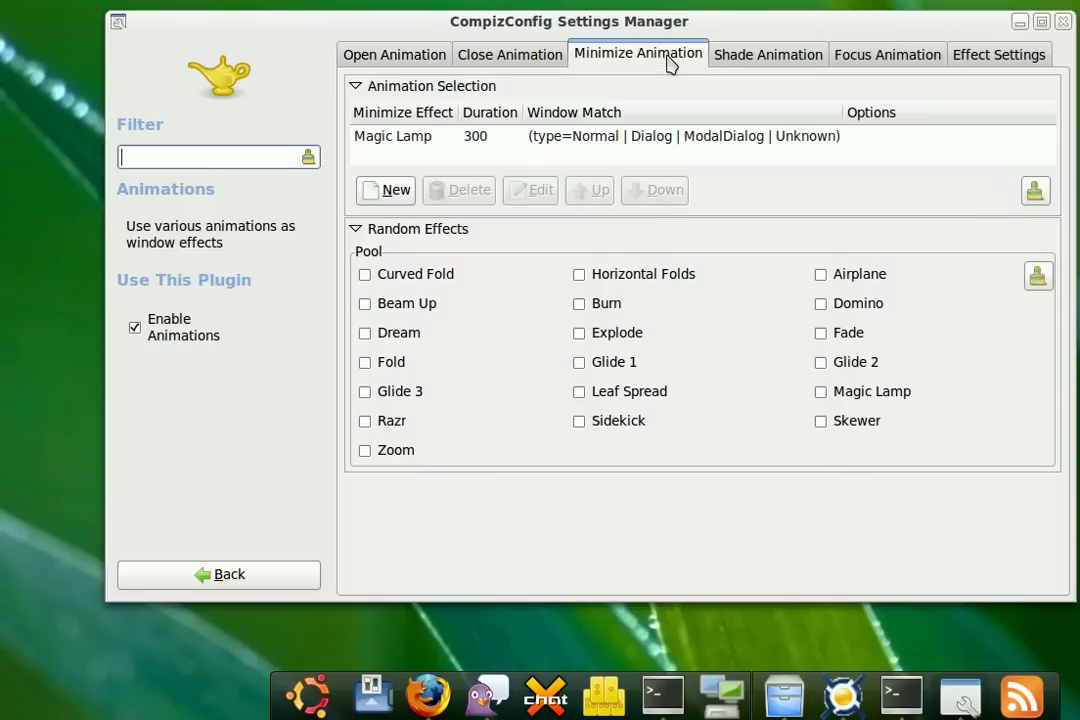
click(390, 140)
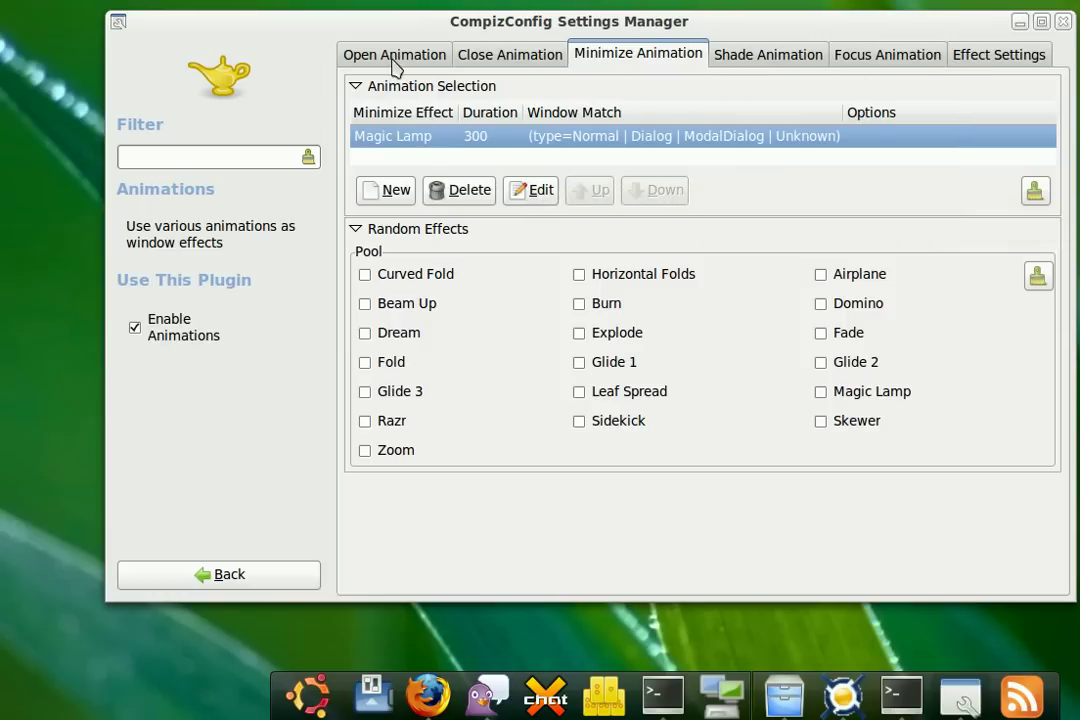
In Effect Settings, raise Magic Lamp Max Waves from 0 to 3, then return to the plugin list
click(978, 58)
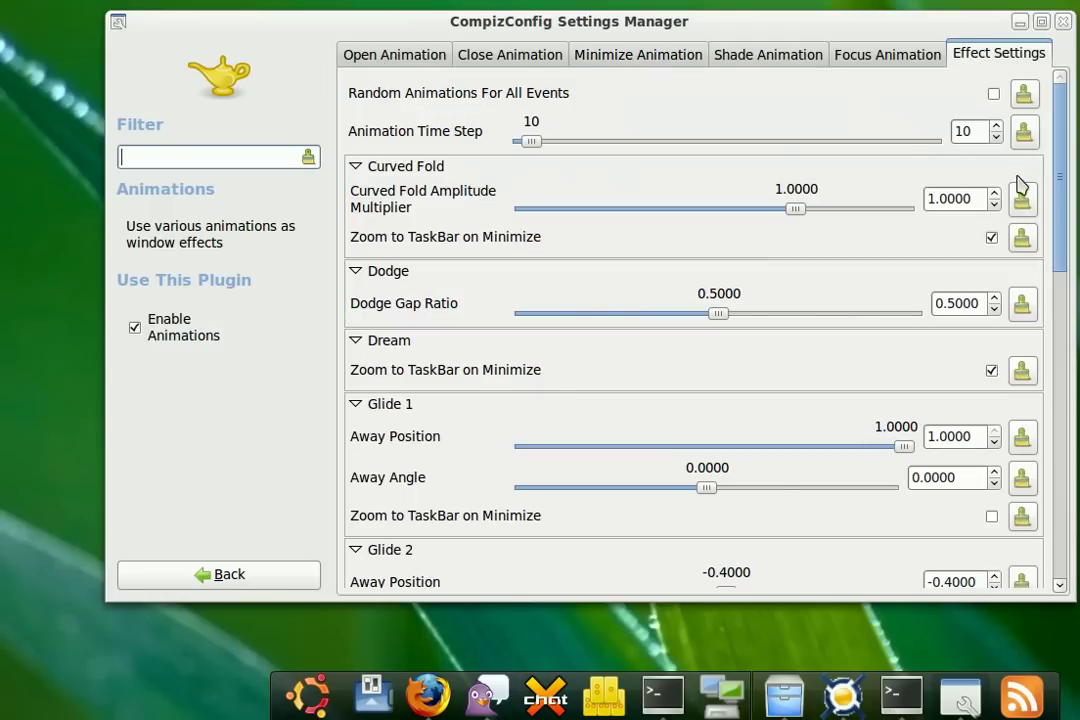
drag(1057, 165, 1062, 313)
click(356, 385)
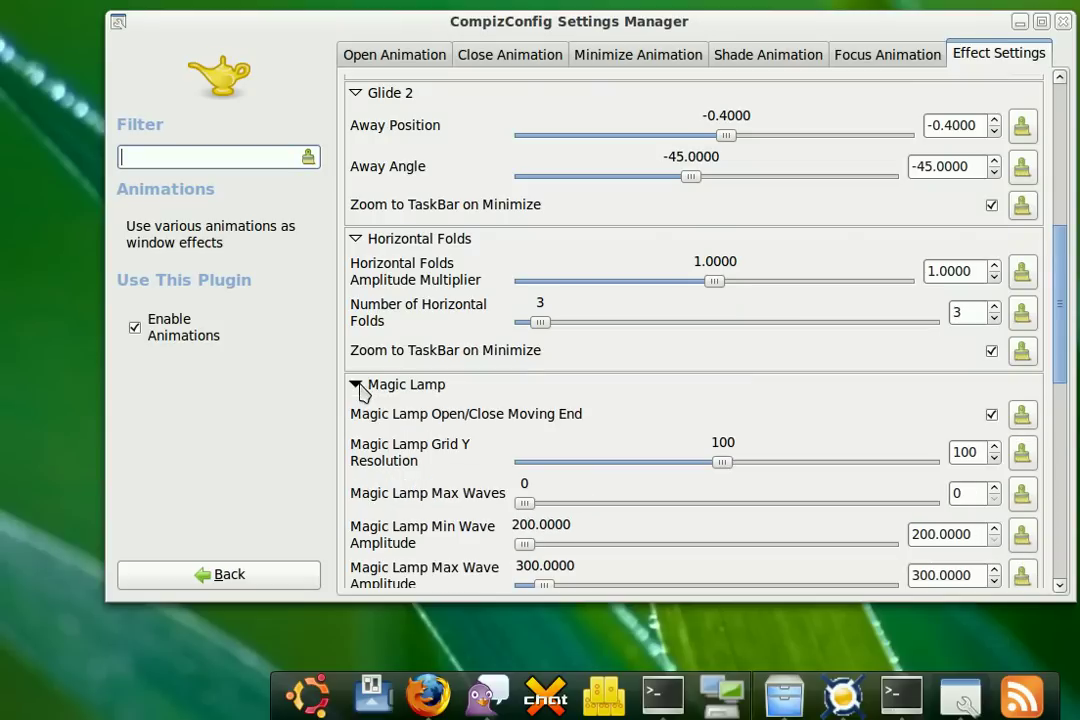
drag(1061, 350, 1050, 425)
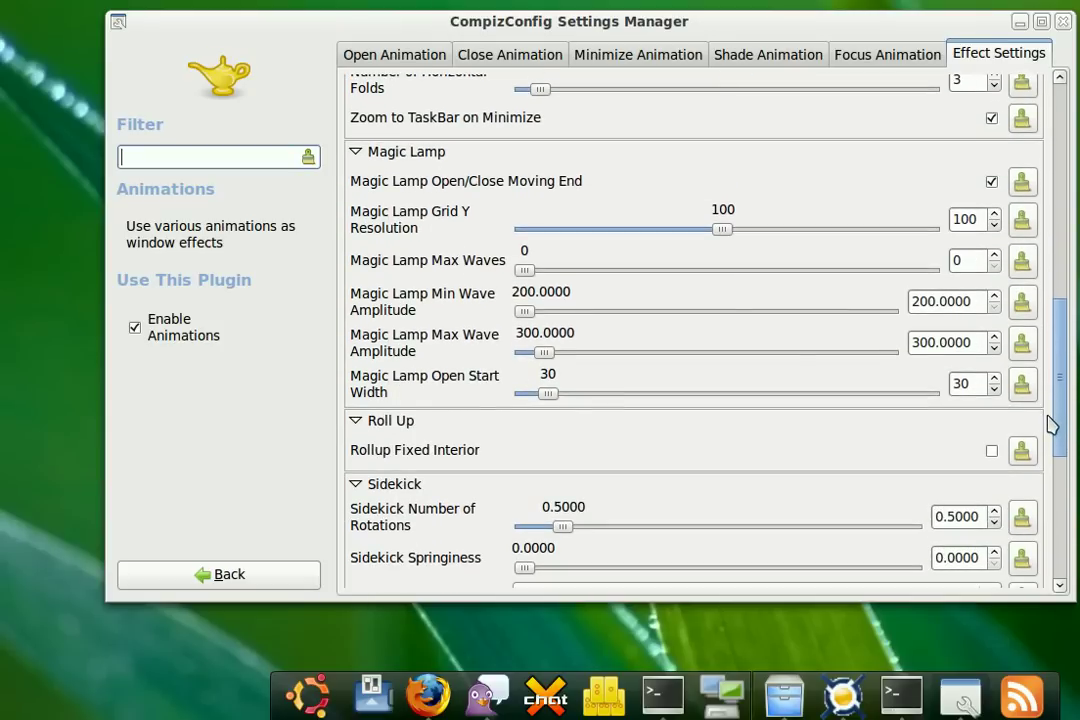
click(994, 256)
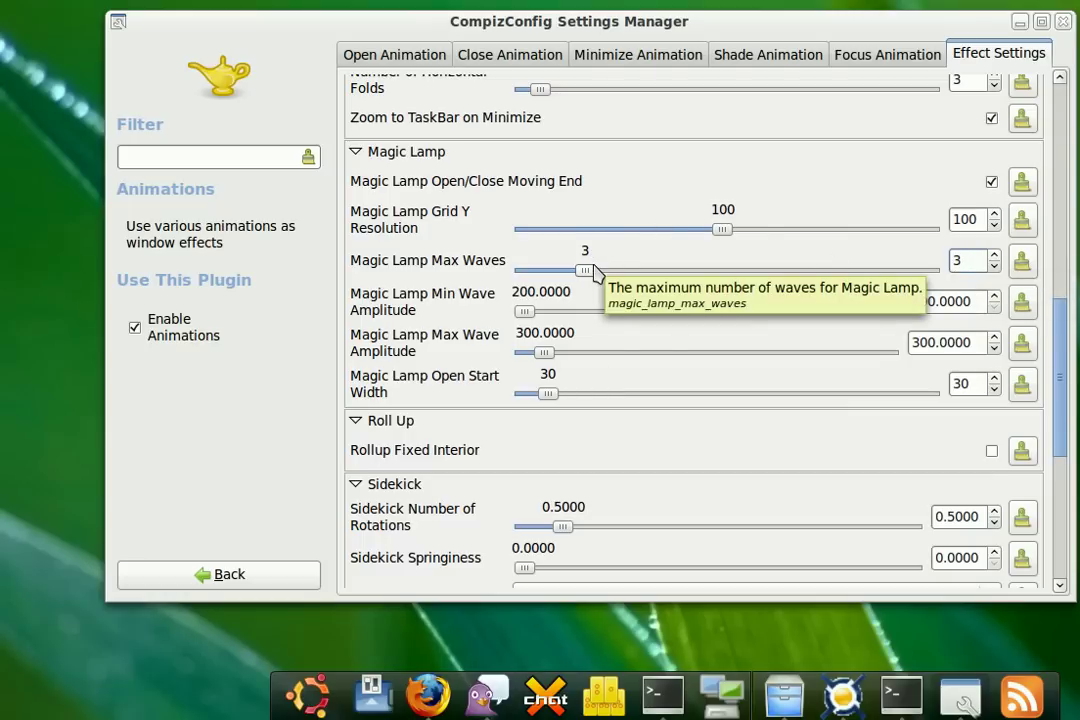
click(190, 577)
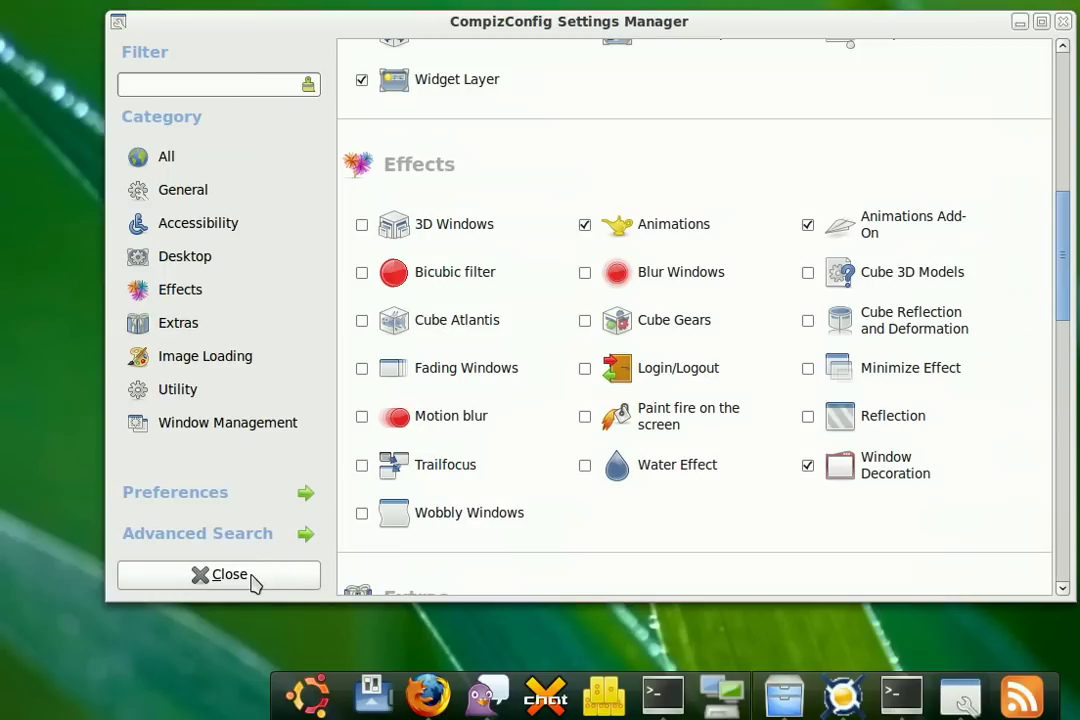
Close CCSM and minimize and restore the terminal repeatedly to watch the wavier Magic Lamp animation
click(254, 581)
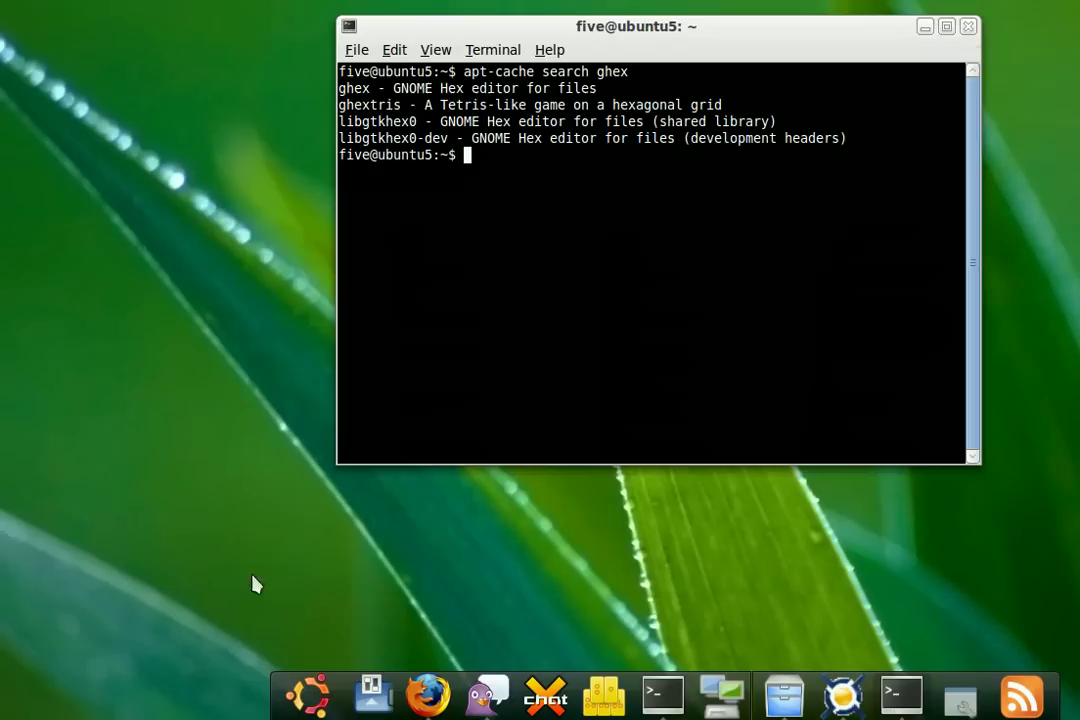
click(924, 27)
click(929, 690)
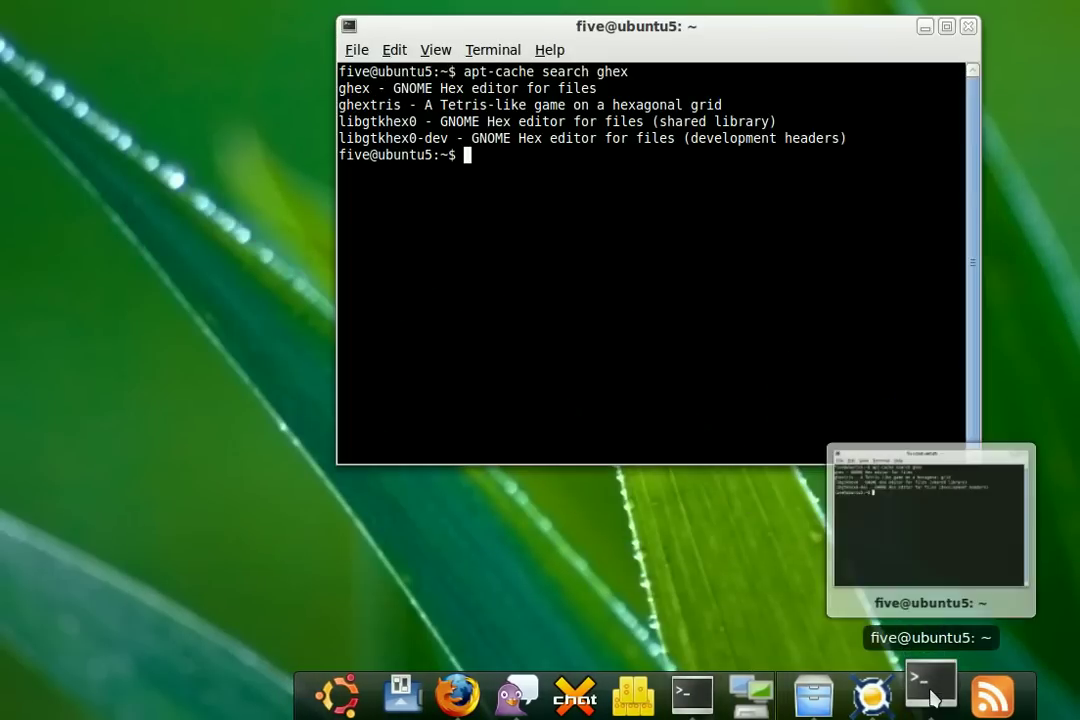
click(931, 697)
click(931, 697)
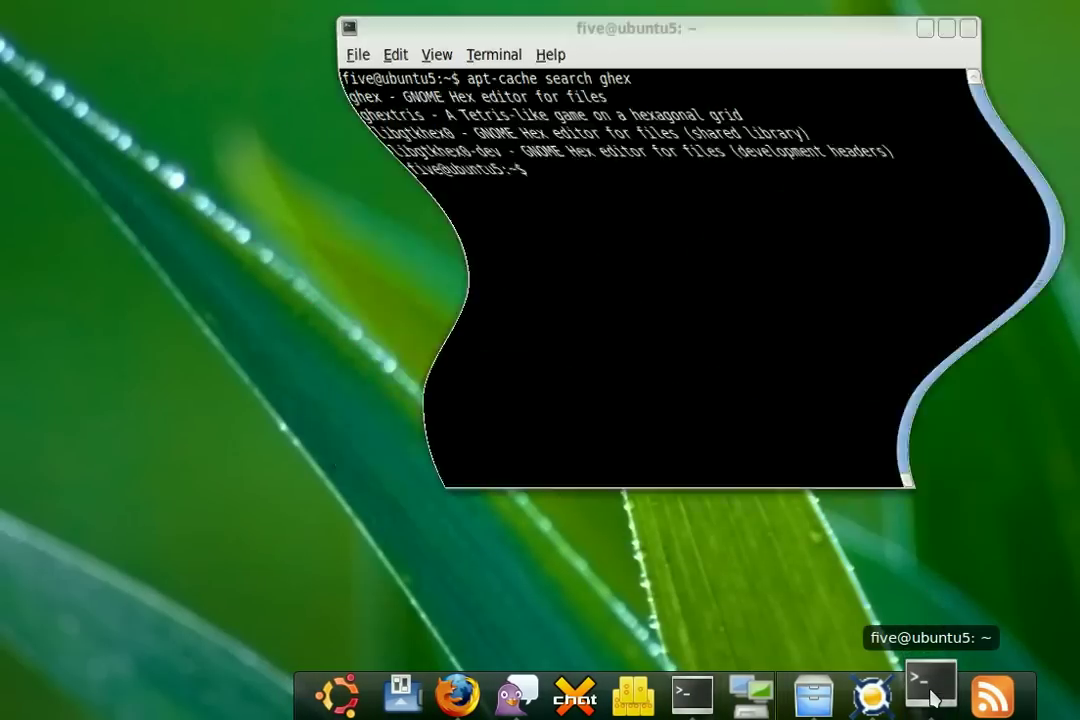
click(931, 697)
click(931, 697)
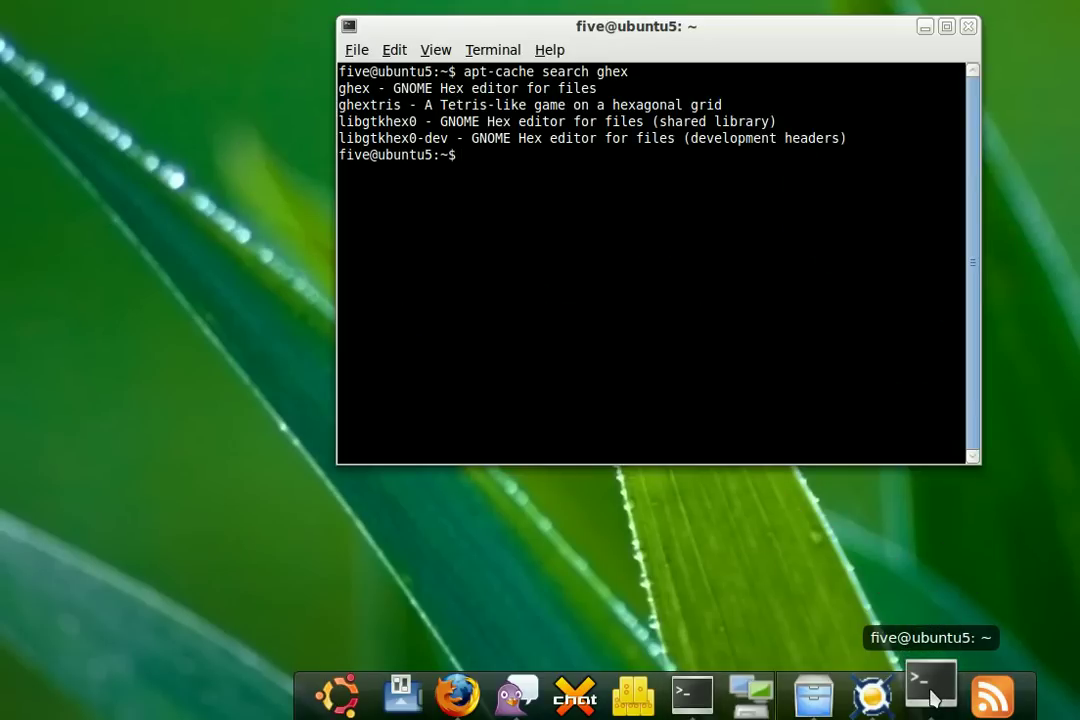
click(931, 697)
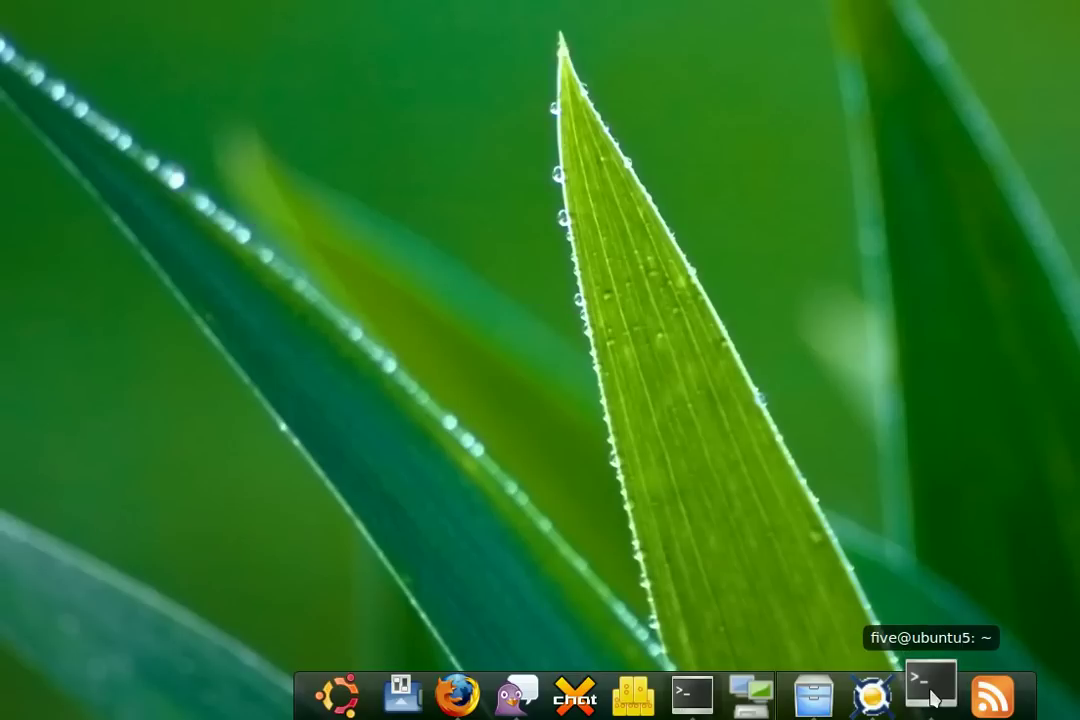
click(931, 697)
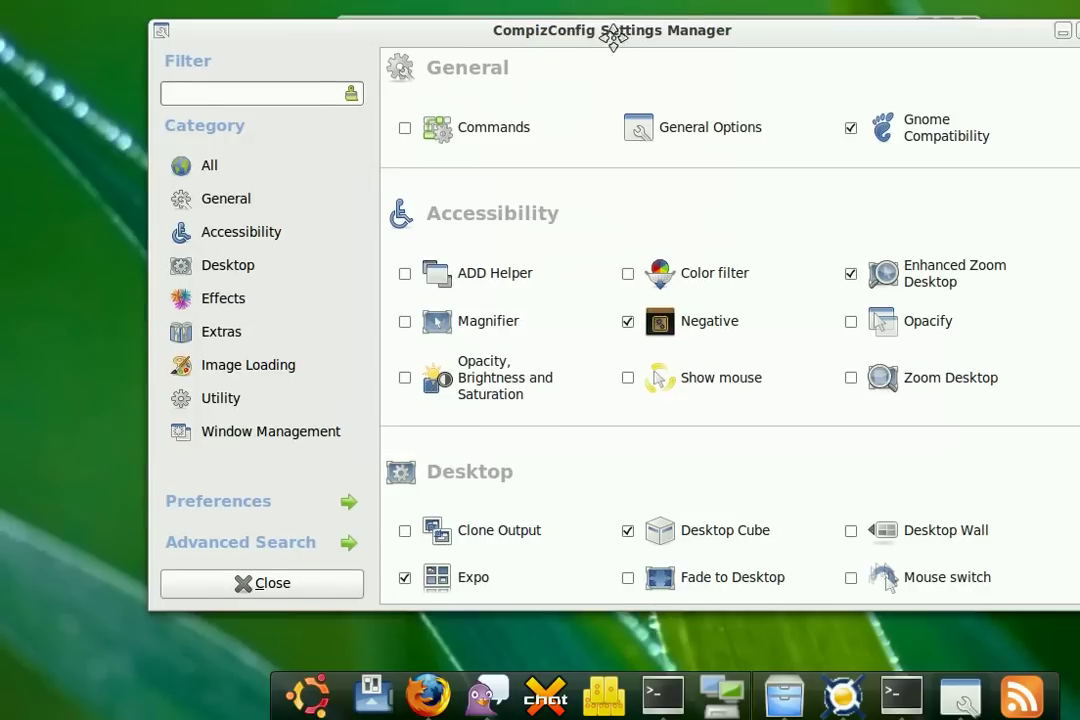
Bring the settings manager fully on screen and open the Animations plugin
drag(615, 43, 595, 58)
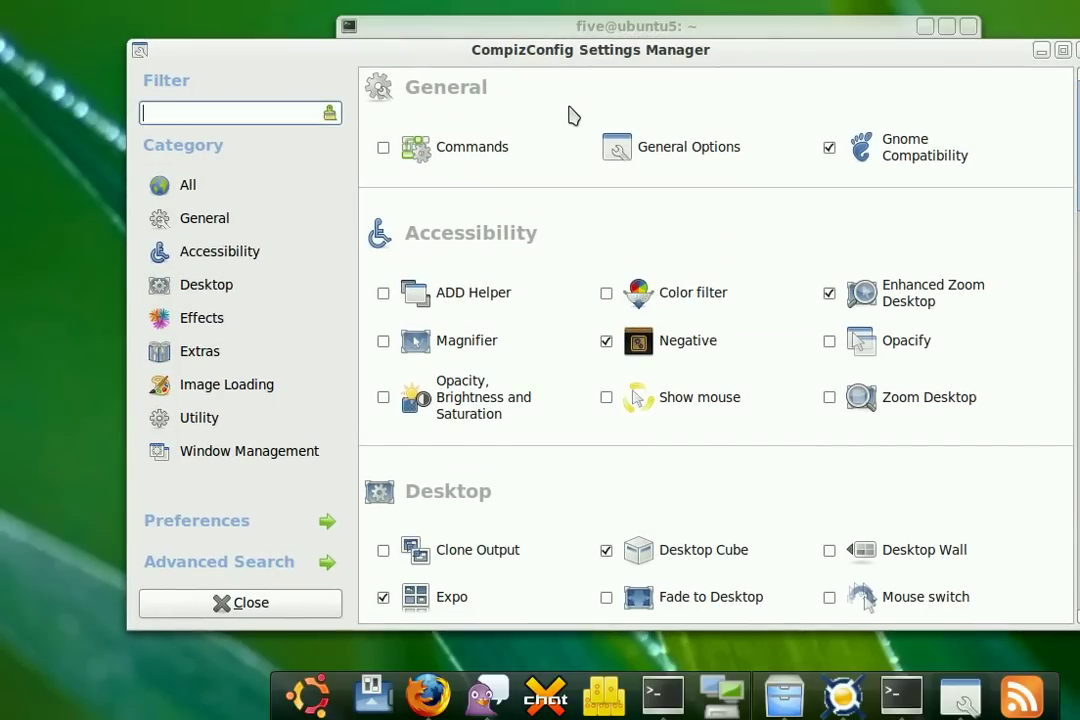
scroll(723, 301, down, 5)
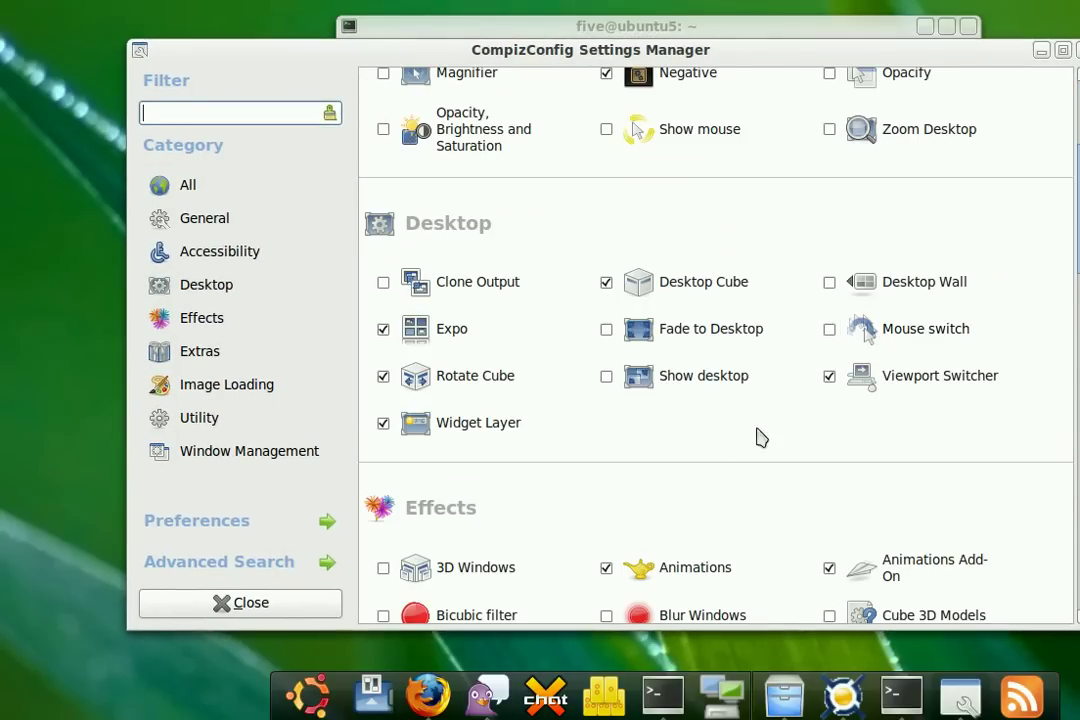
click(705, 562)
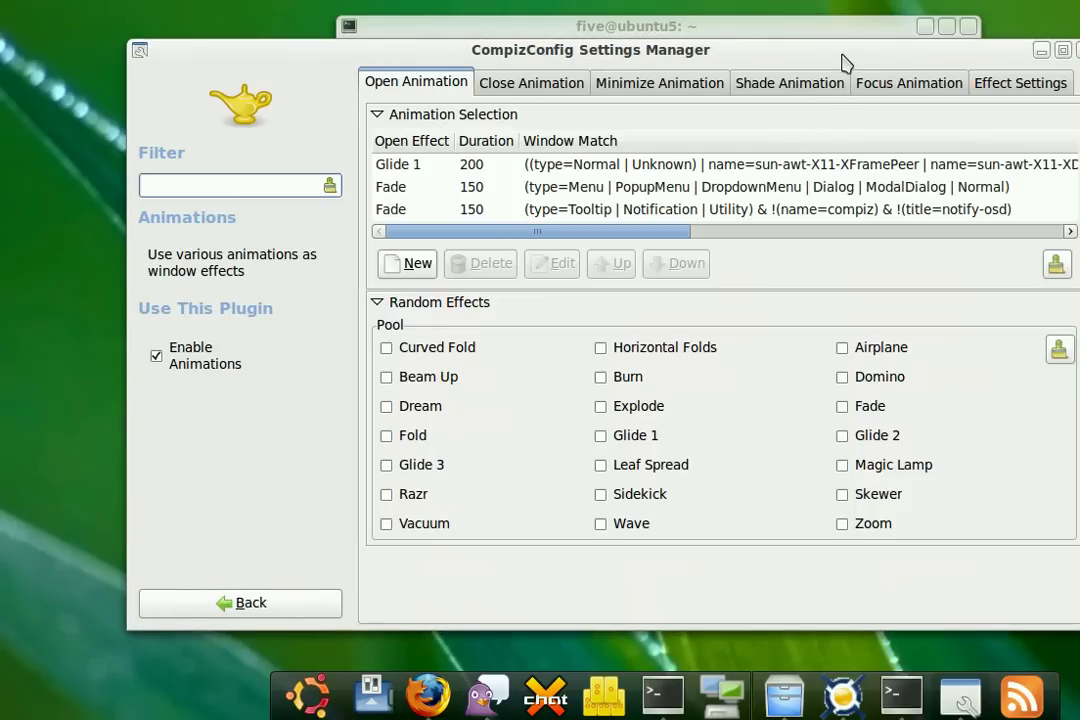
drag(842, 55, 783, 43)
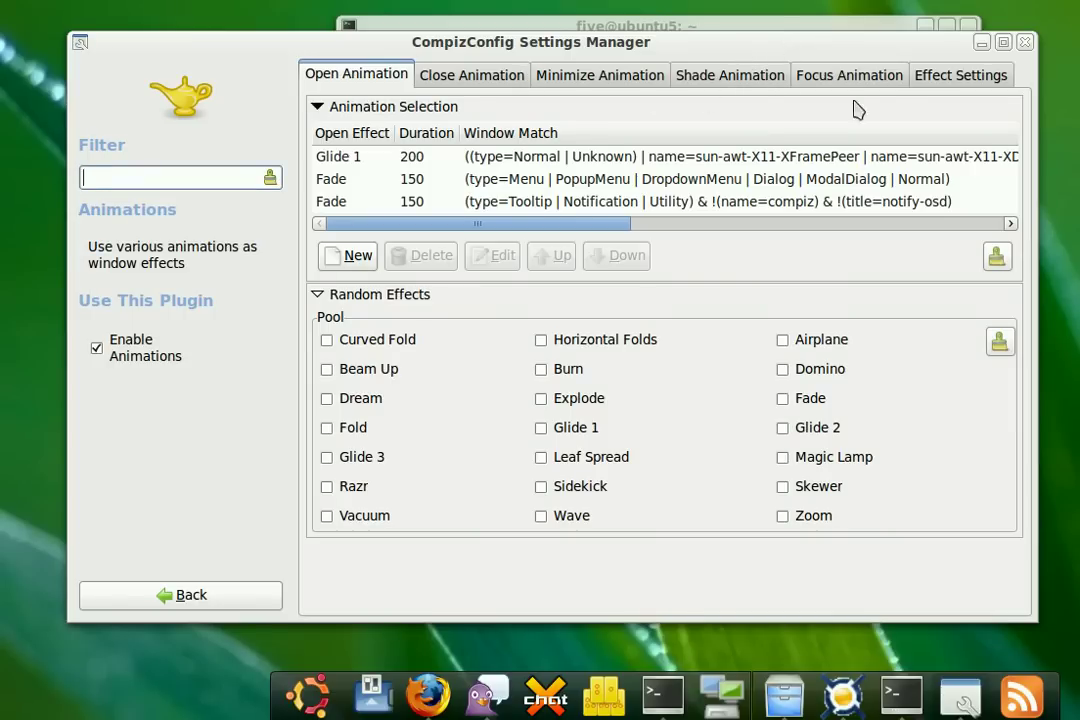
Drag Magic Lamp Max Waves down to 0 in Effect Settings and close the window
click(944, 78)
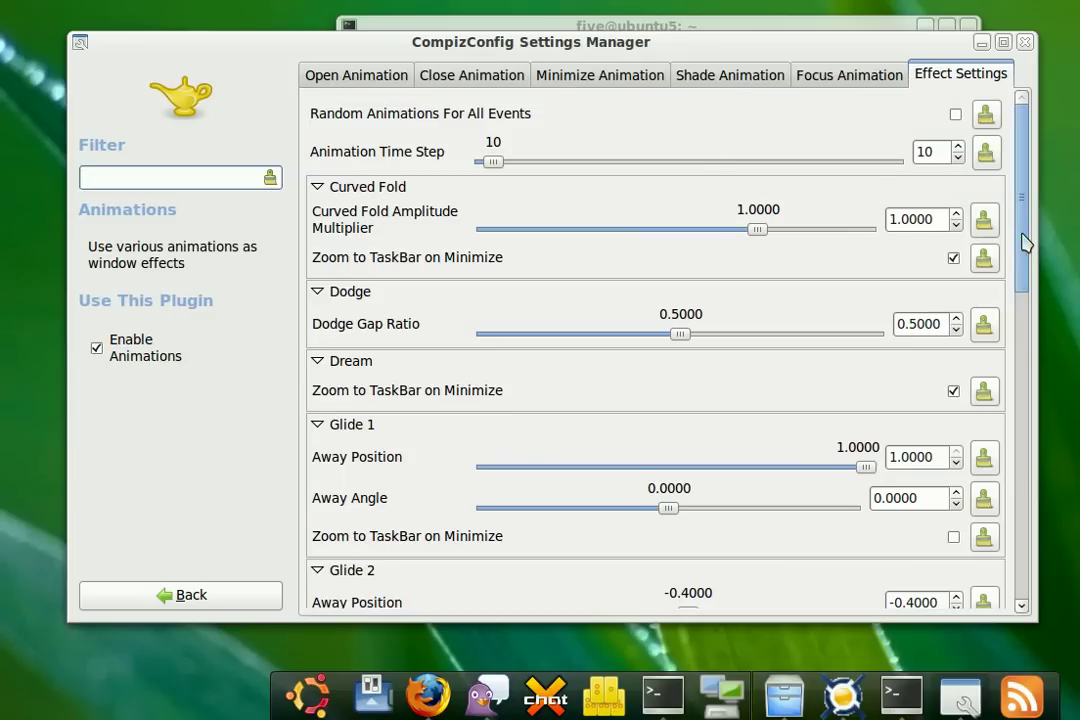
drag(1022, 241, 1036, 436)
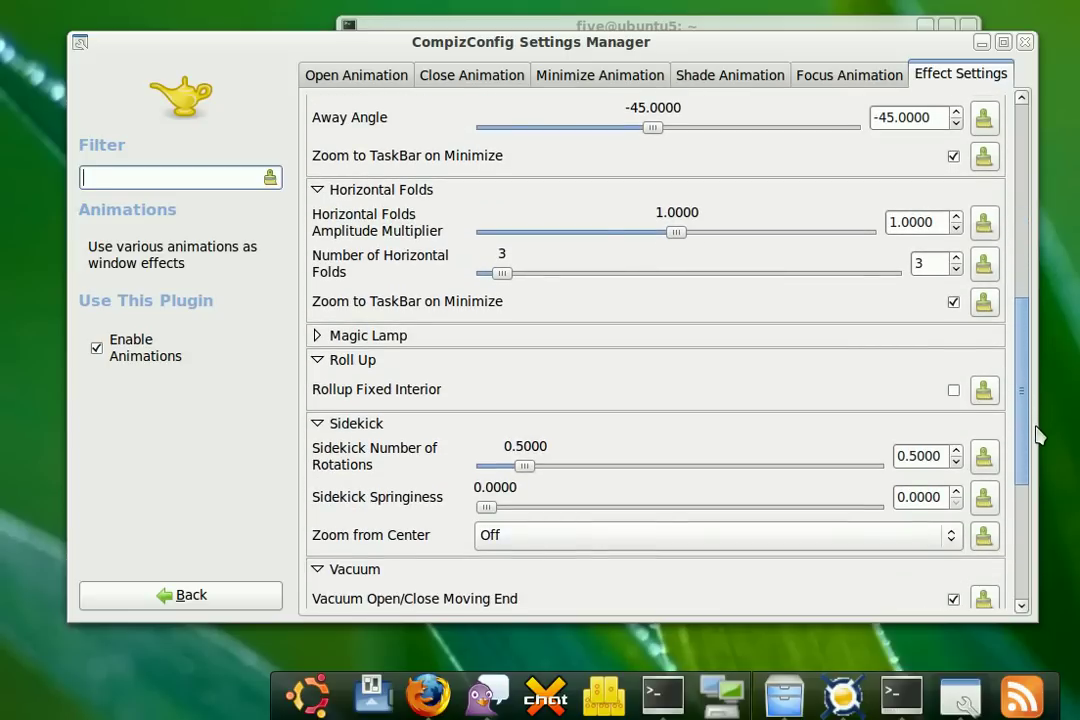
click(316, 337)
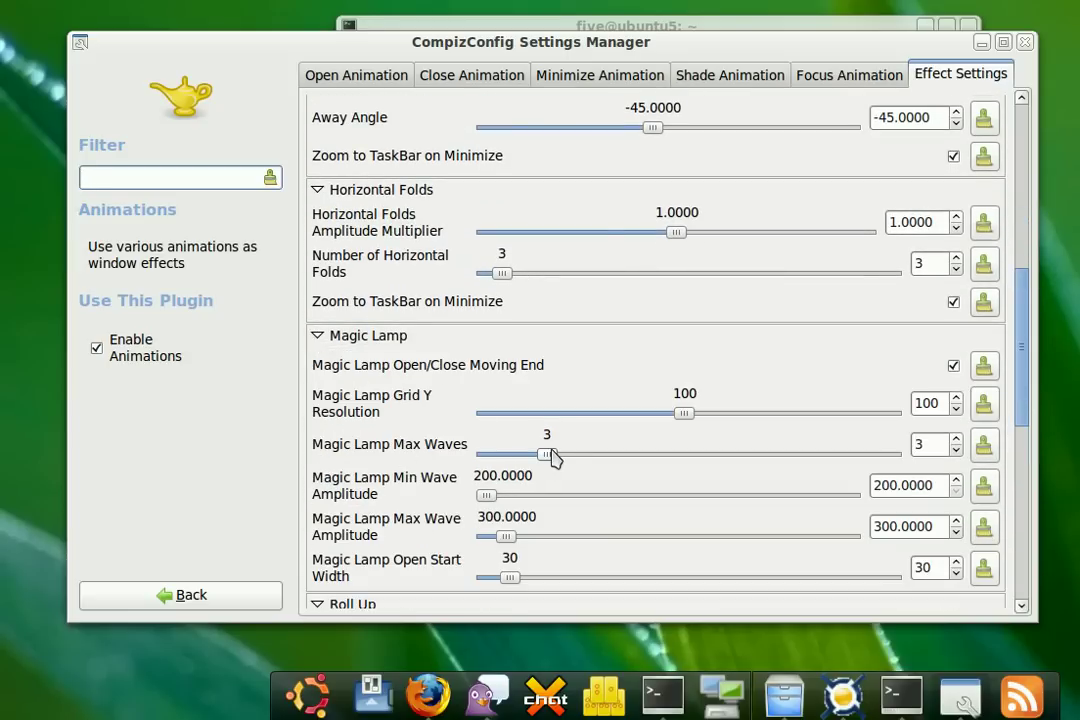
drag(553, 459, 485, 458)
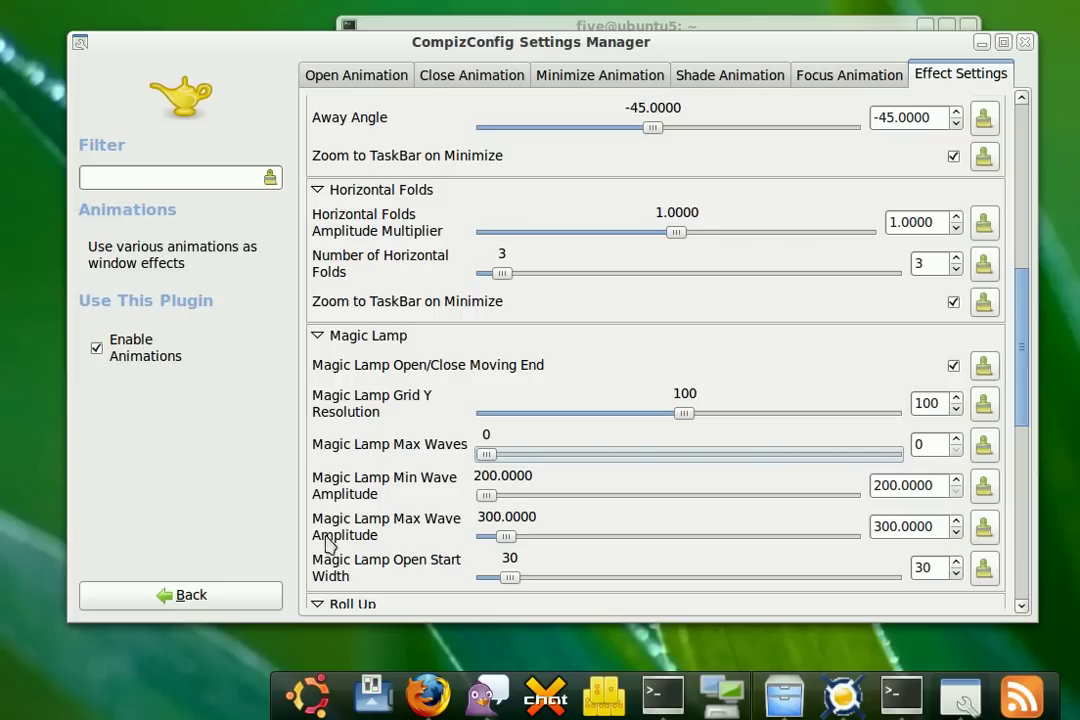
click(1028, 44)
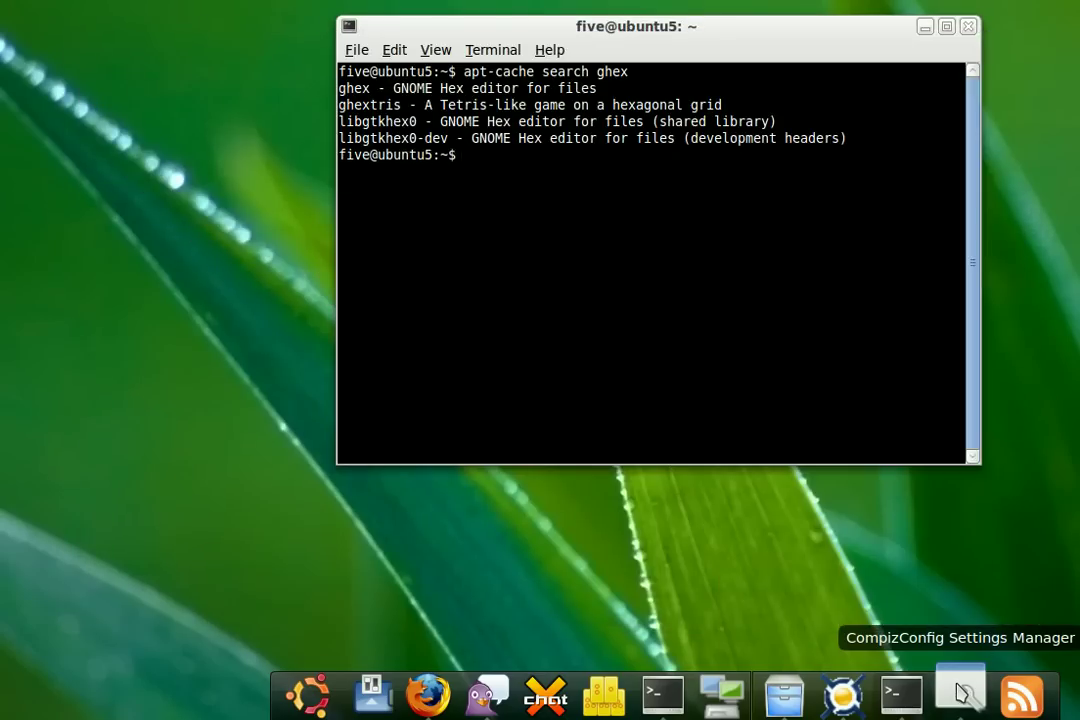
click(960, 693)
click(960, 693)
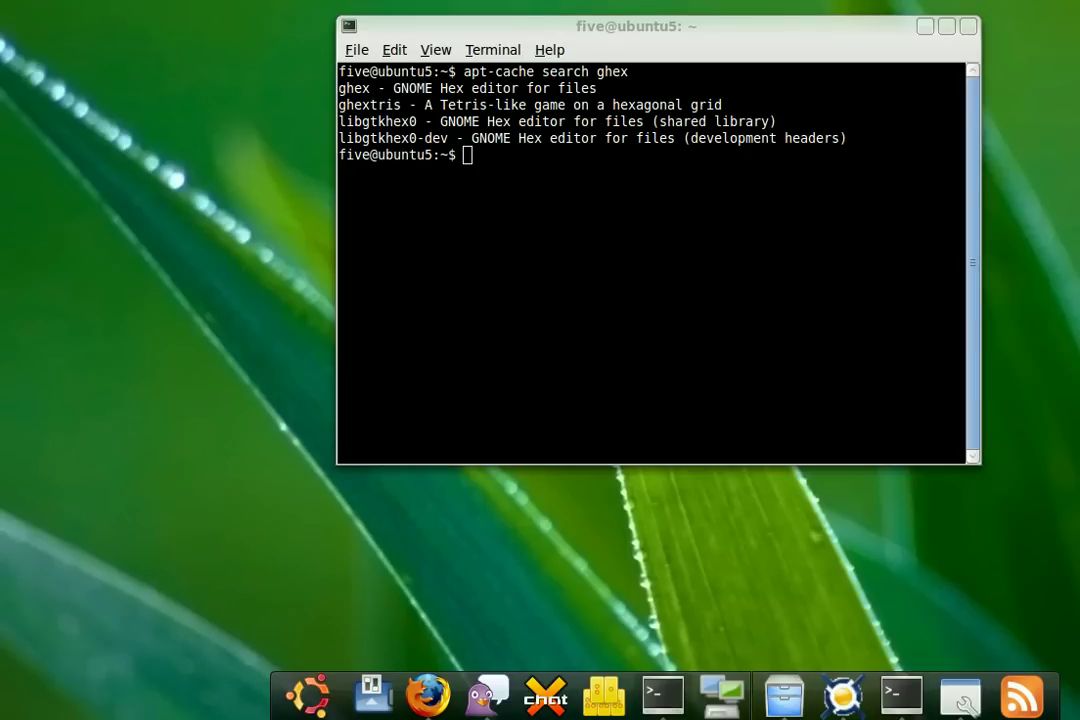
Run apt-cache search ghex in the terminal
triple_click(571, 209)
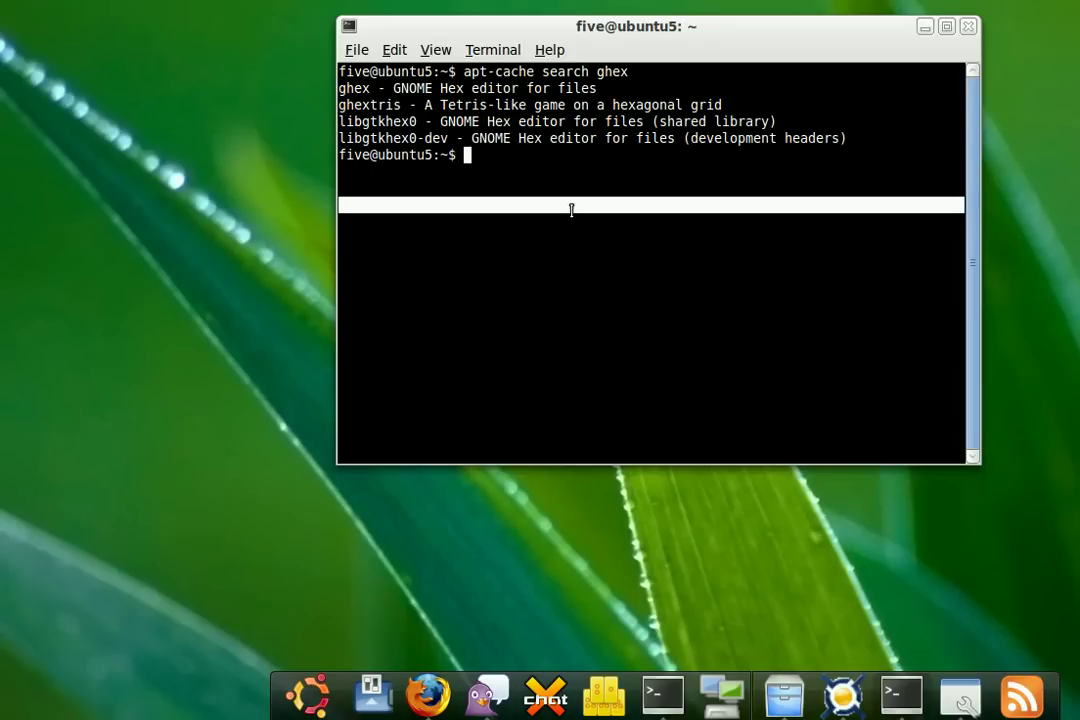
text(apt-ca)
text(che )
text(sear)
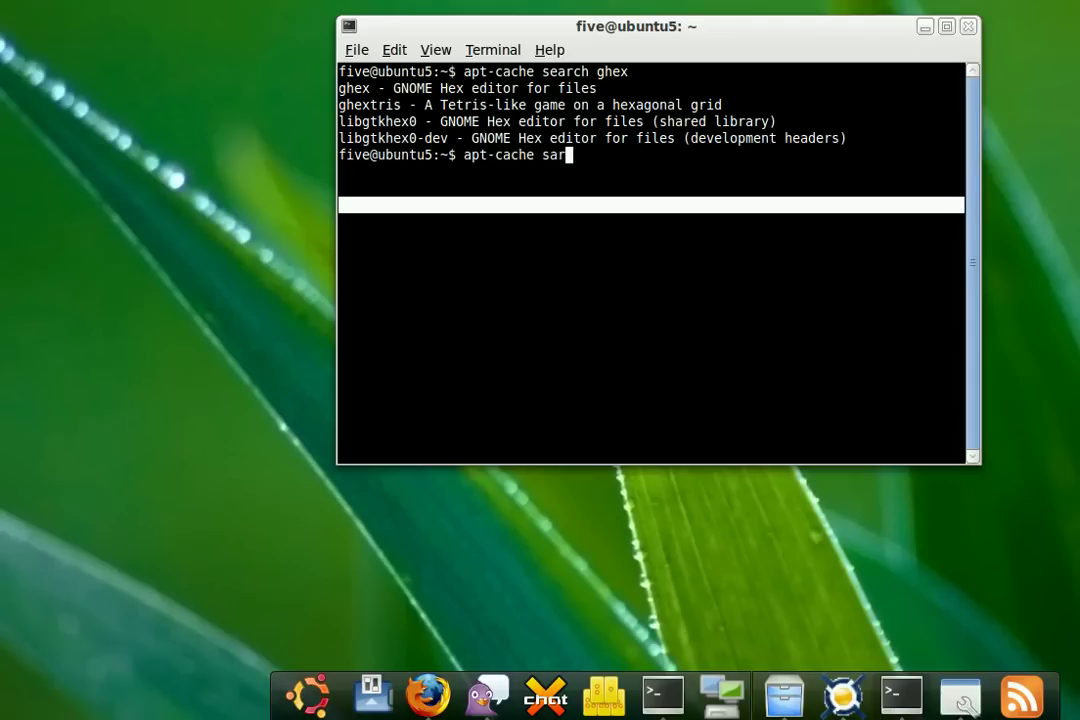
key(BackSpace)
key(BackSpace)
text(earch)
text( ghe)
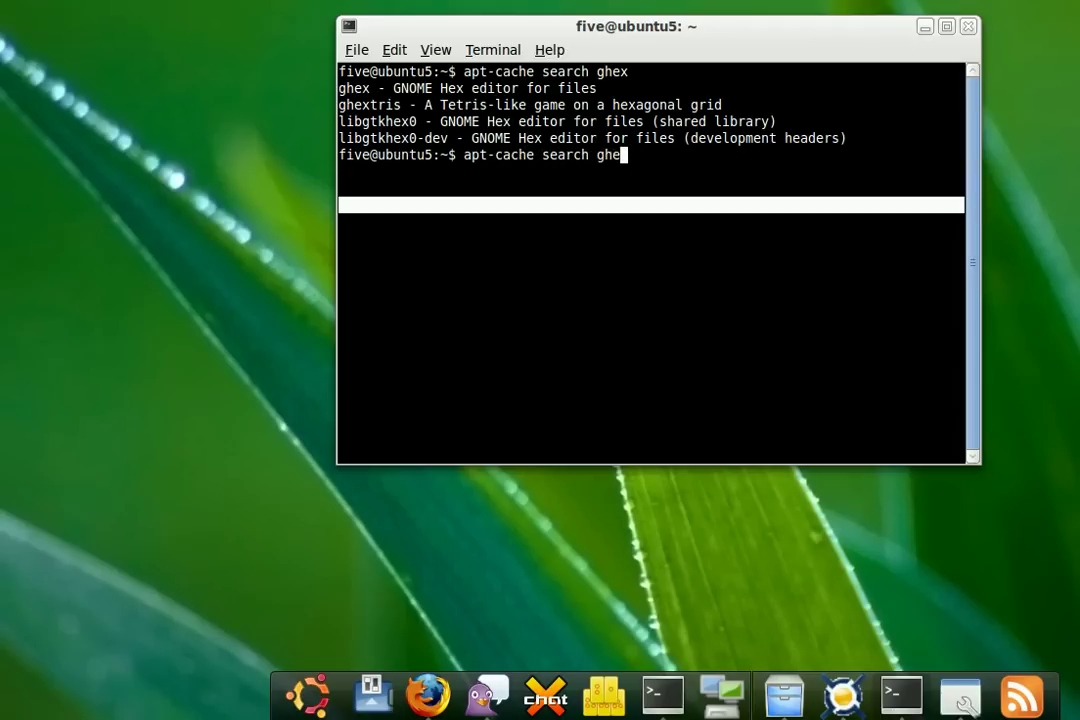
text(x)
key(Return)
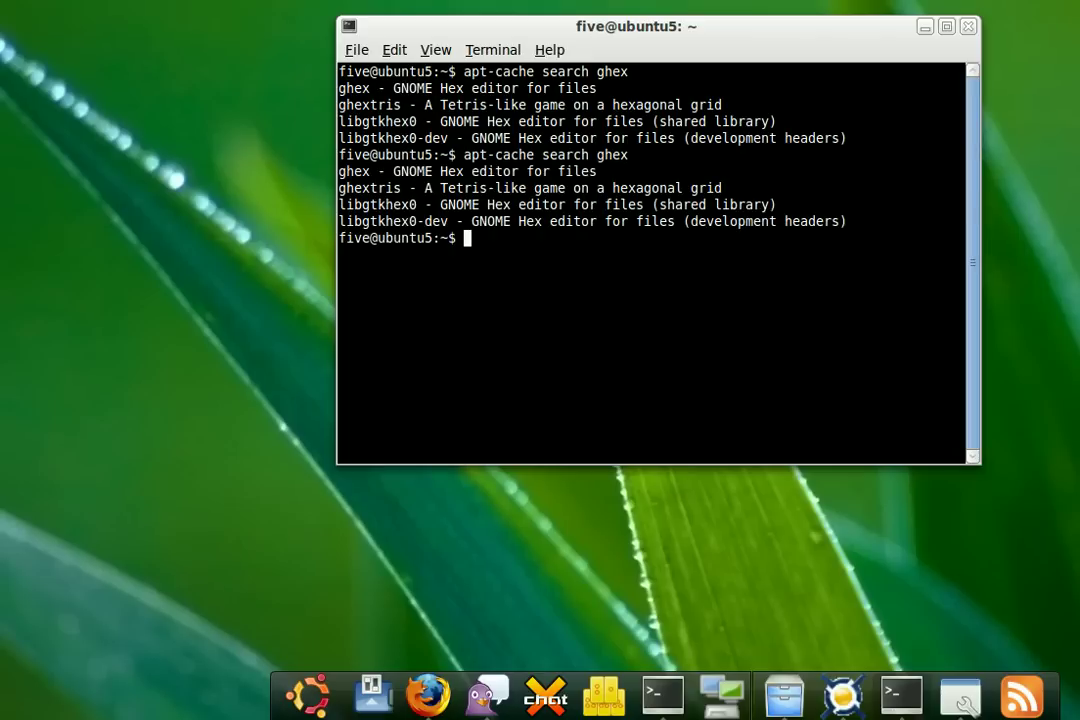
Run sudo apt-get install ghex and enter the password to confirm it's installed
text(apt-ge)
key(BackSpace)
key(BackSpace)
key(BackSpace)
key(BackSpace)
key(BackSpace)
key(BackSpace)
text(sudo apt)
key(BackSpace)
key(BackSpace)
text(pt-)
text(get install gh)
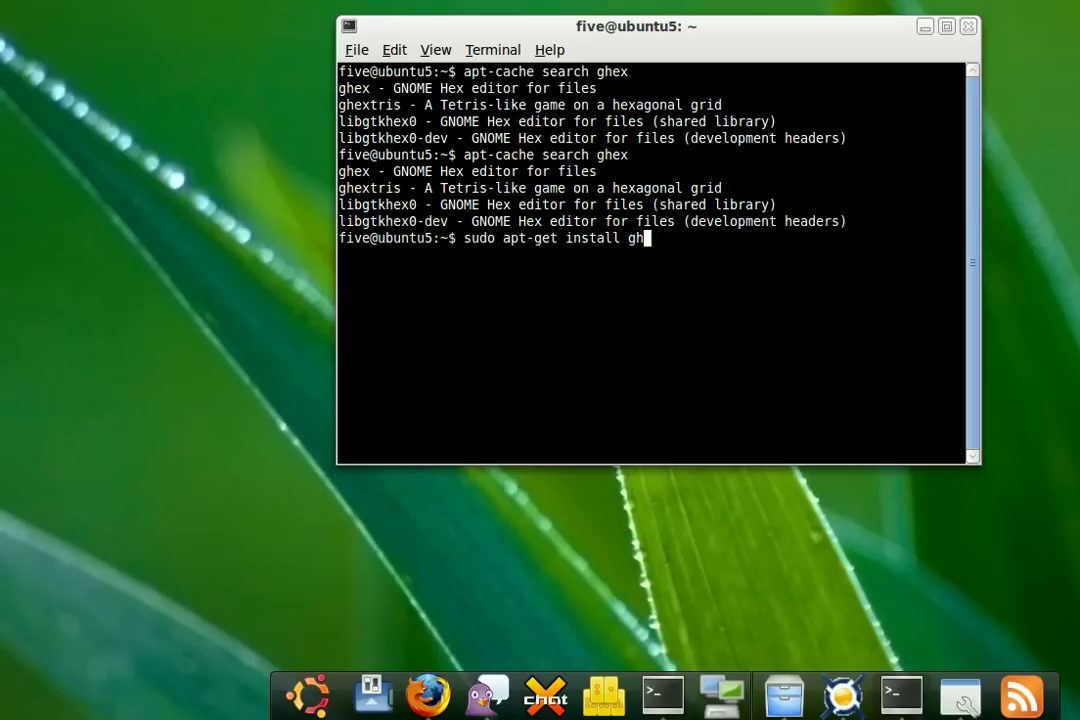
text(ex)
key(Return)
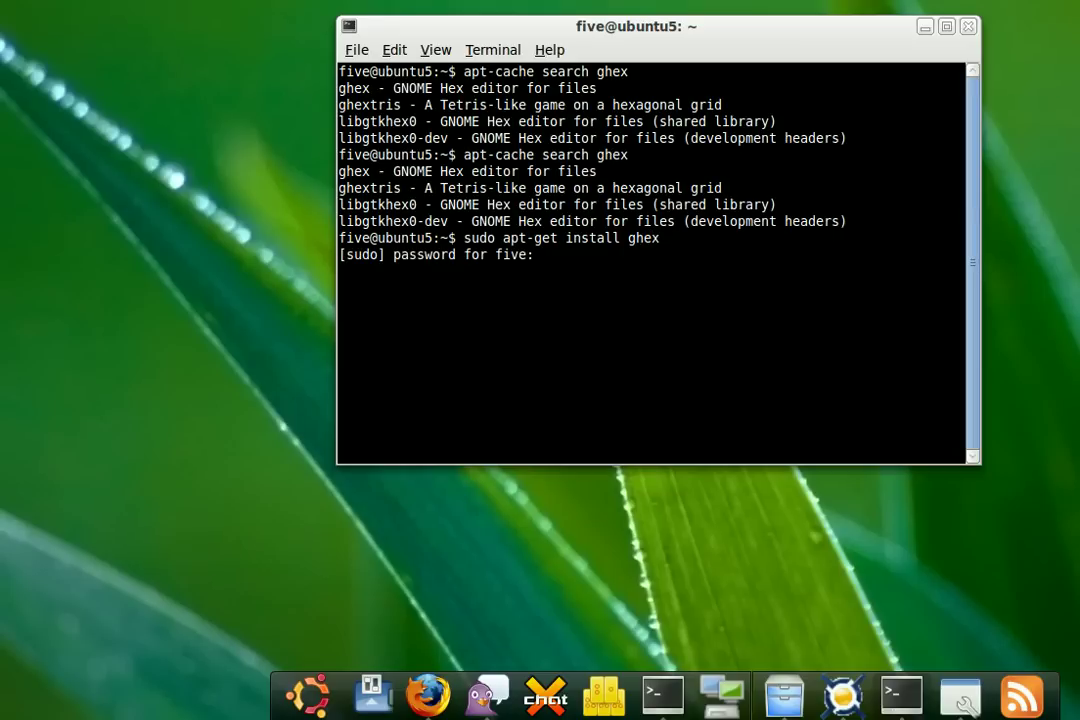
key(Return)
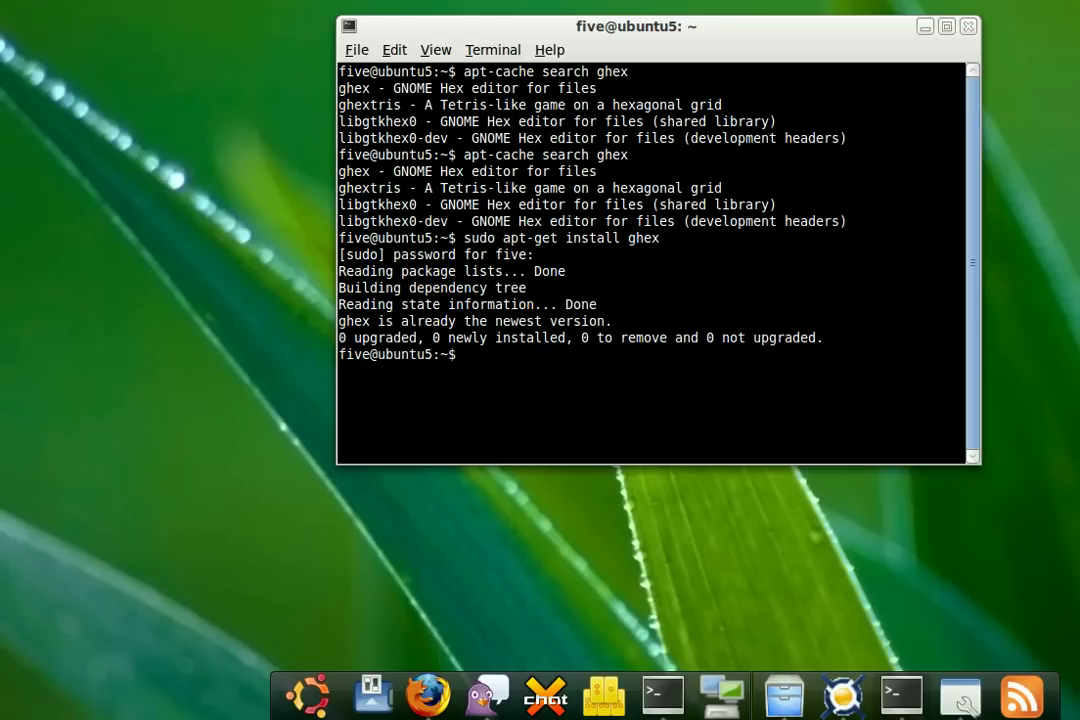
Type the command sudo ghex2 /usr/lib/compiz/libanimation.so
text(sudo)
key(BackSpace)
key(BackSpace)
key(BackSpace)
text(udo)
text(ghex2 )
text(/usr)
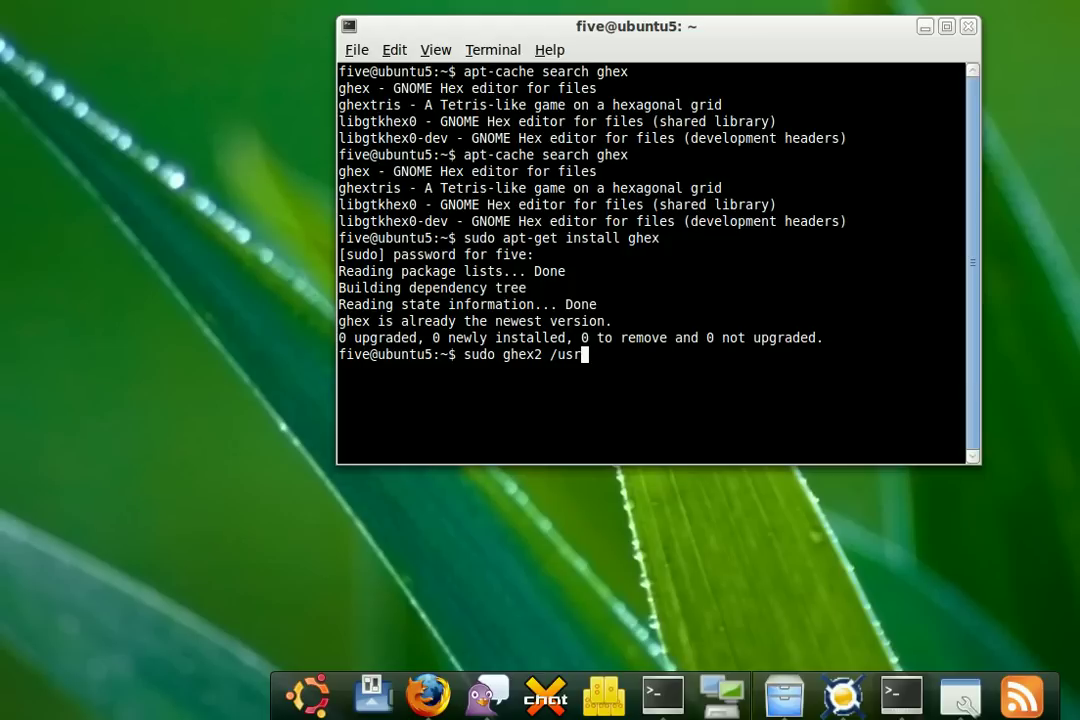
text(/)
text(lib)
text(/compi)
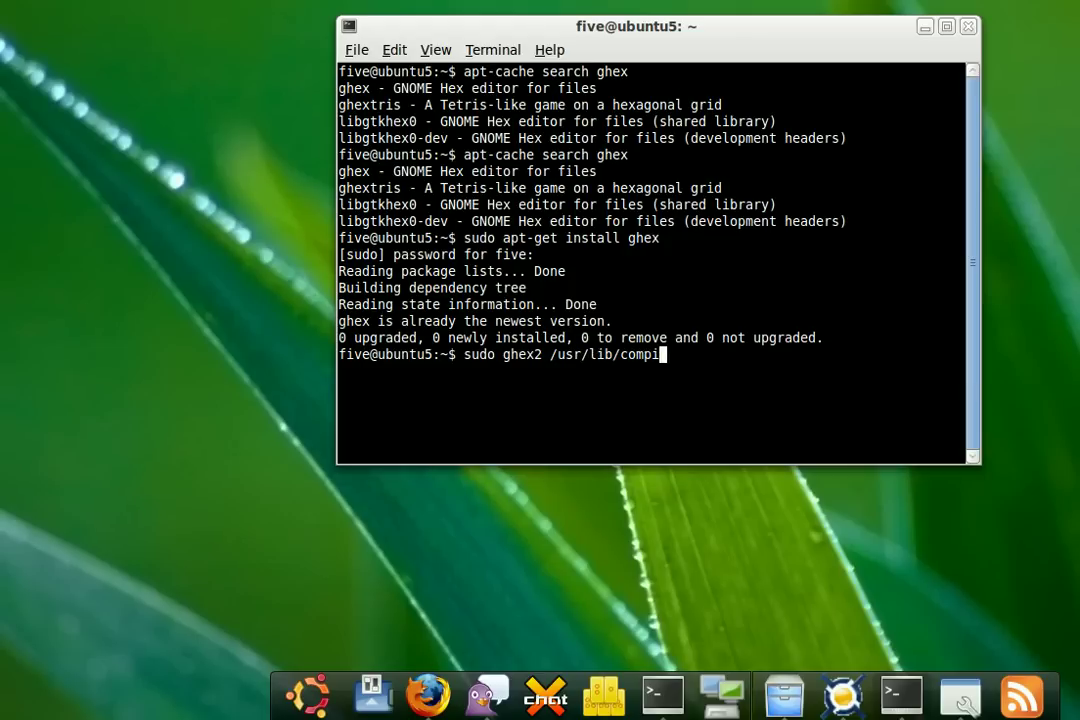
text(z/)
text(libanim)
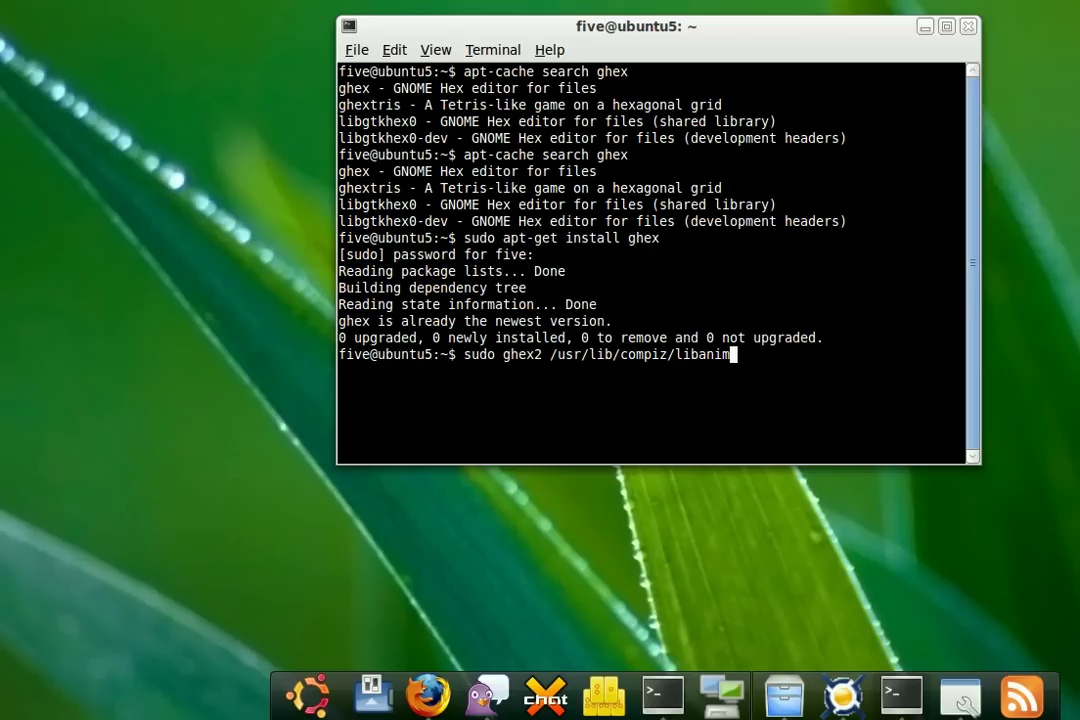
text(ation.so)
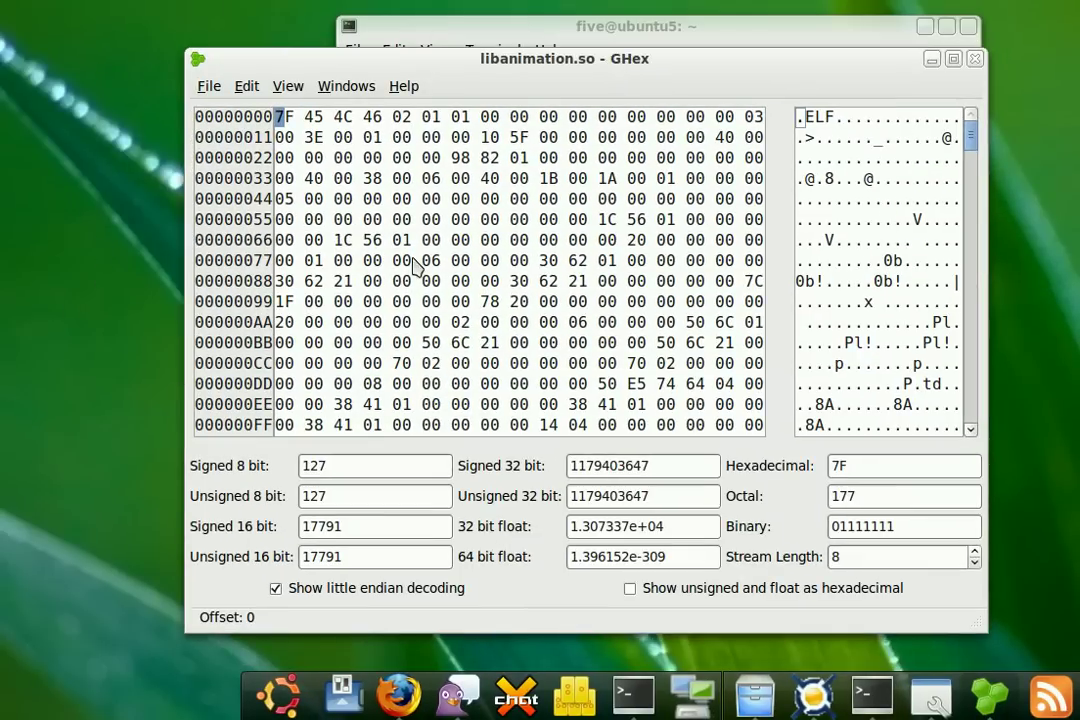
Search libanimation.so for max_waves and select the minimum value 0 that follows it
click(209, 86)
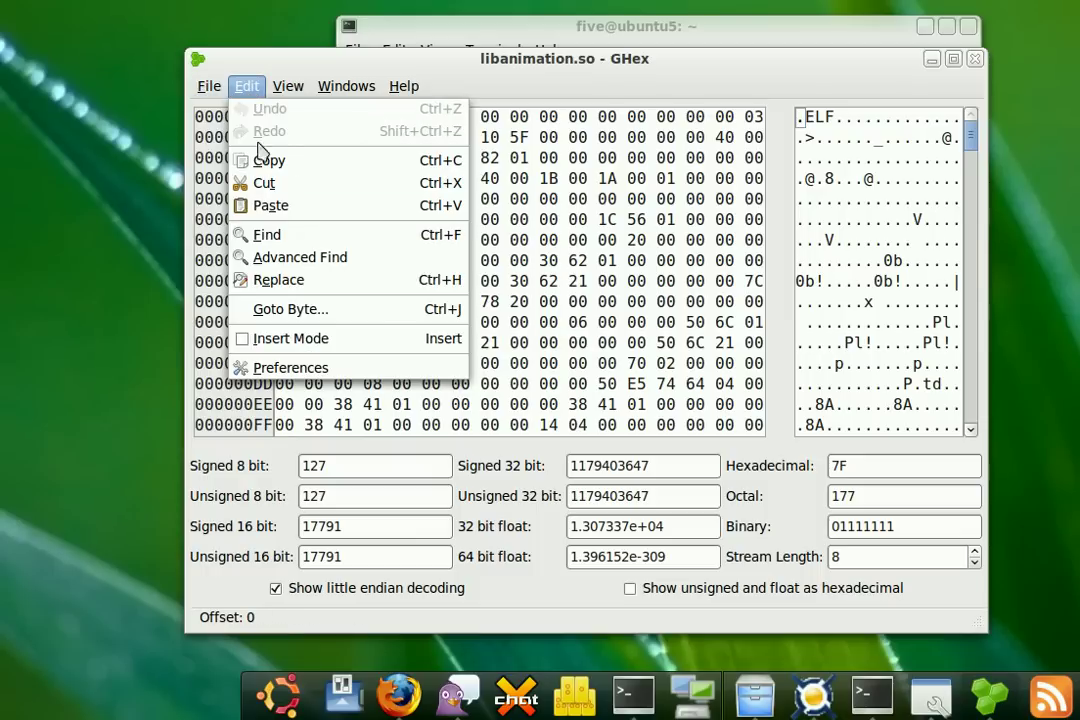
click(289, 237)
drag(296, 164, 413, 189)
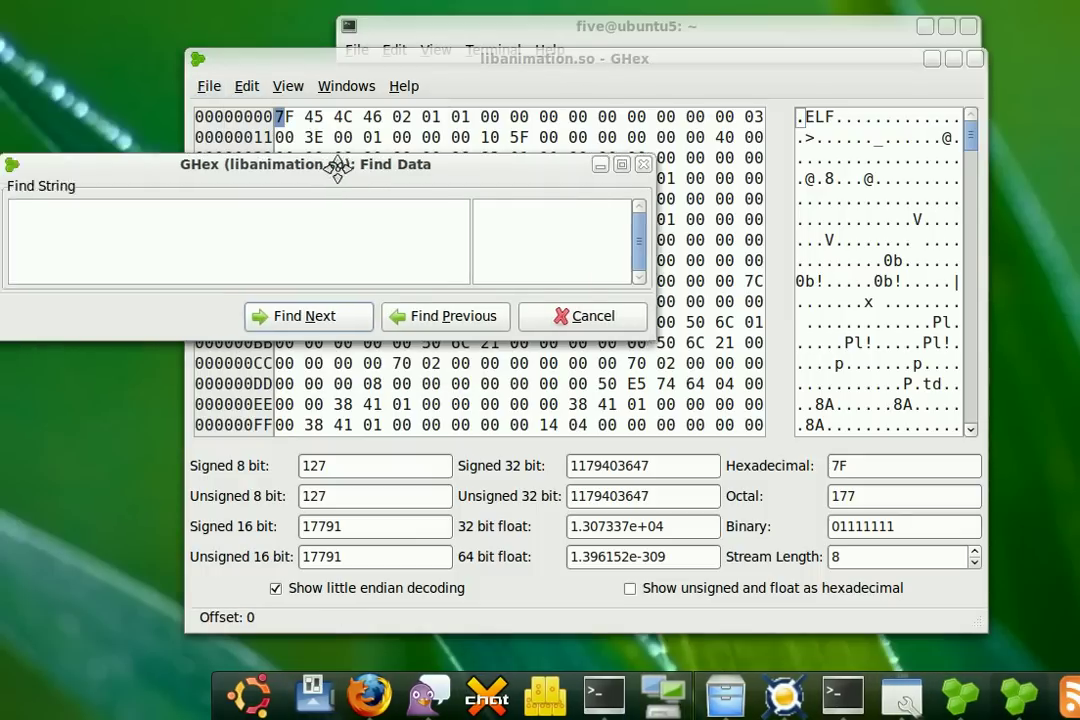
text(0)
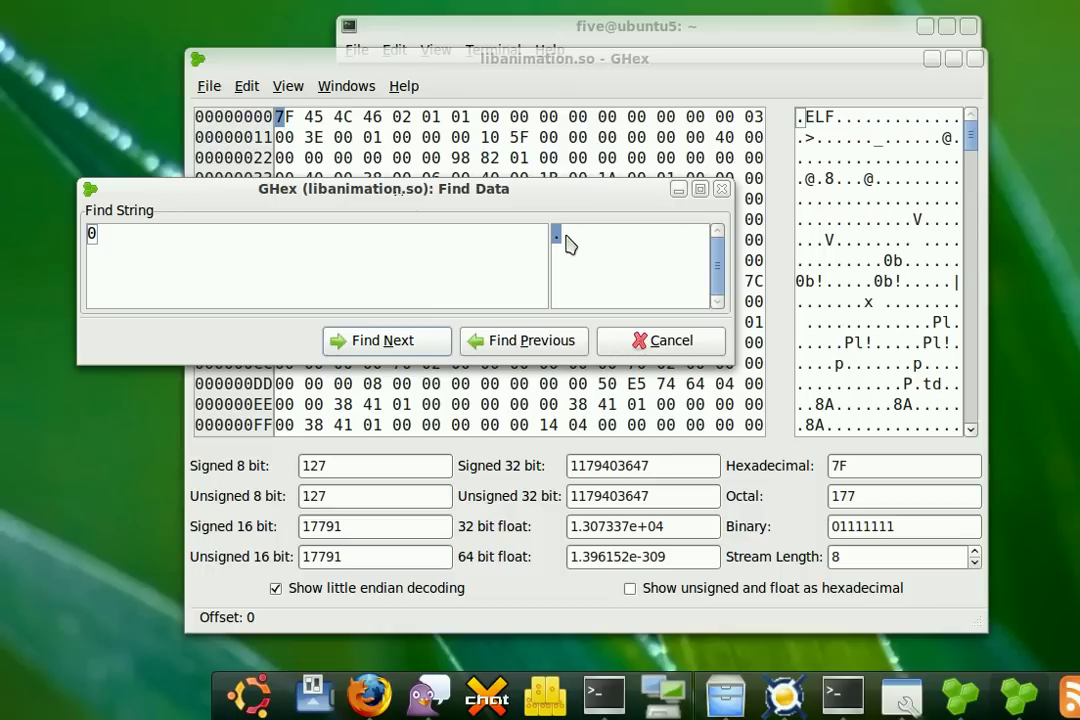
text(max)
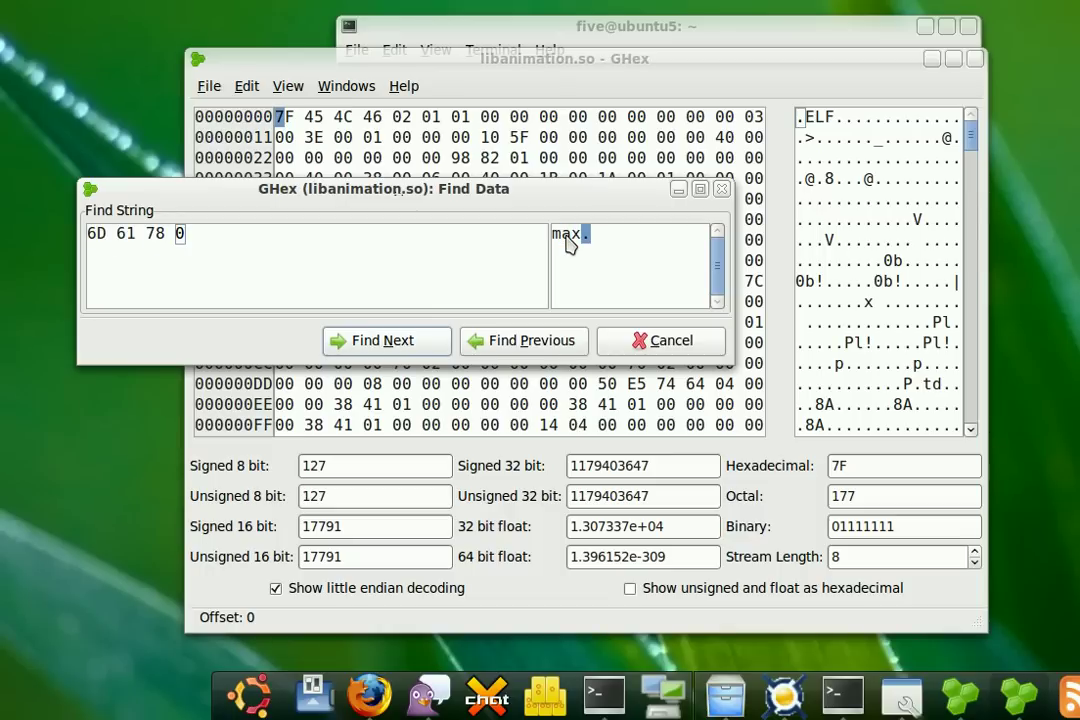
text(_waves)
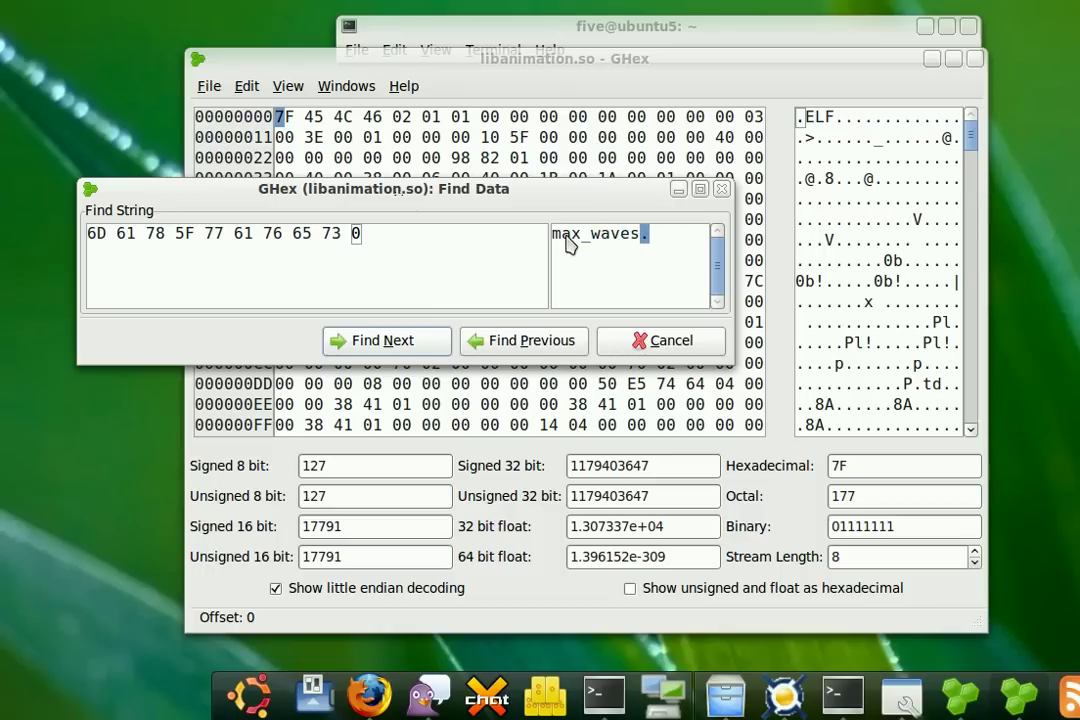
click(424, 344)
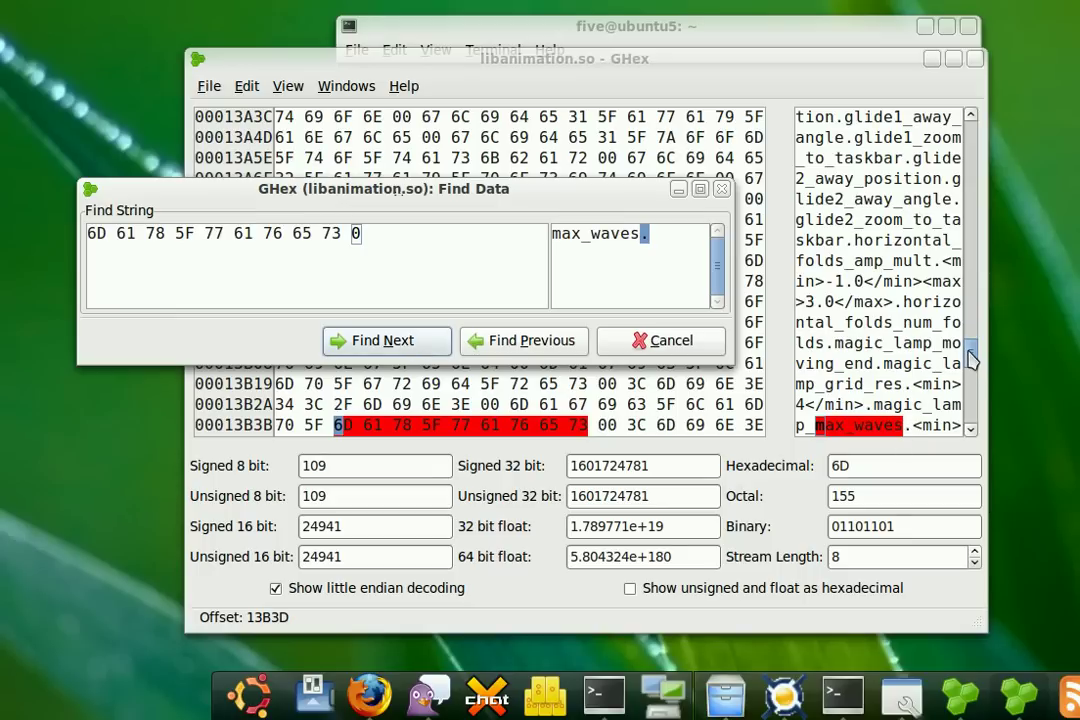
drag(972, 360, 972, 360)
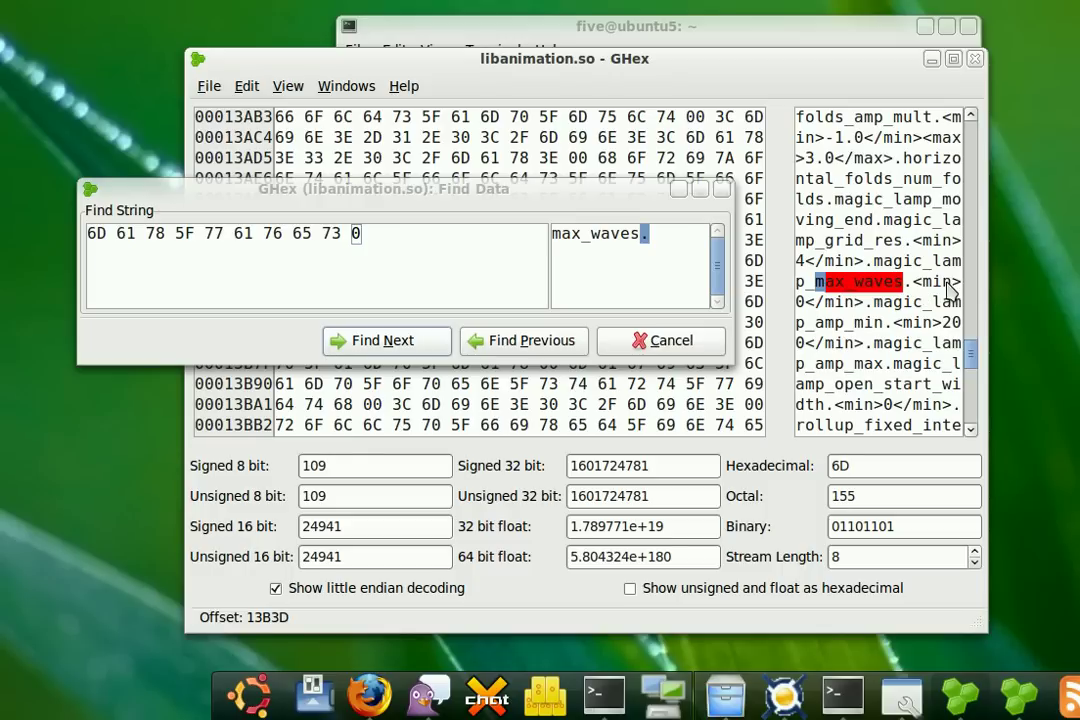
click(798, 301)
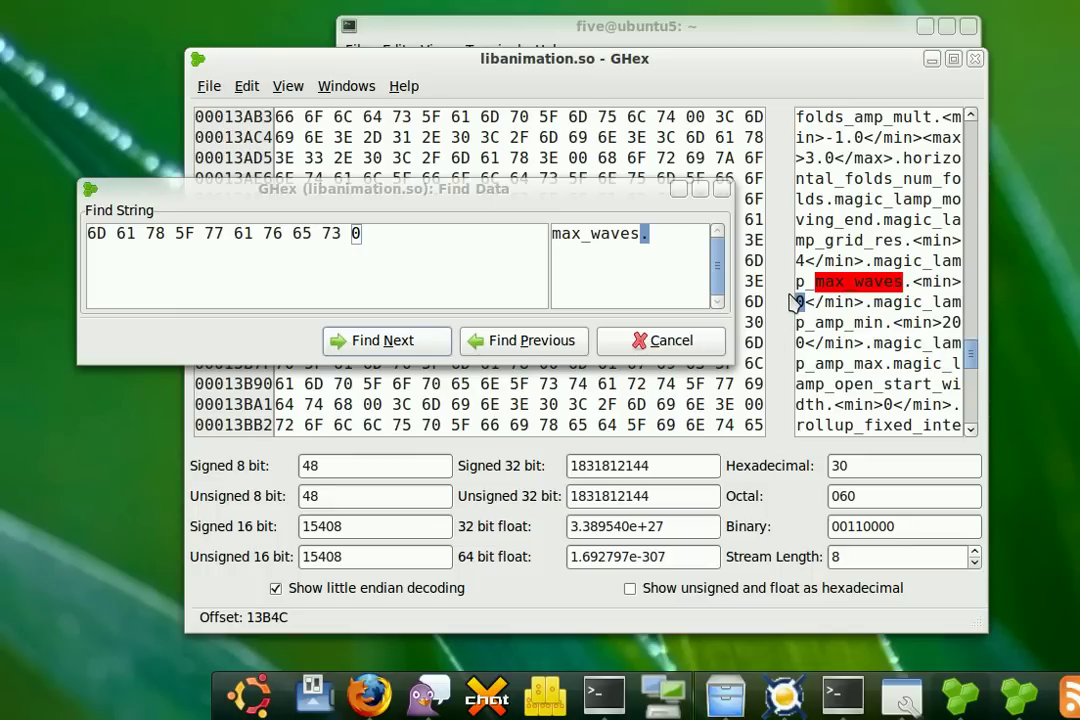
Exit GHex through the File menu
click(665, 341)
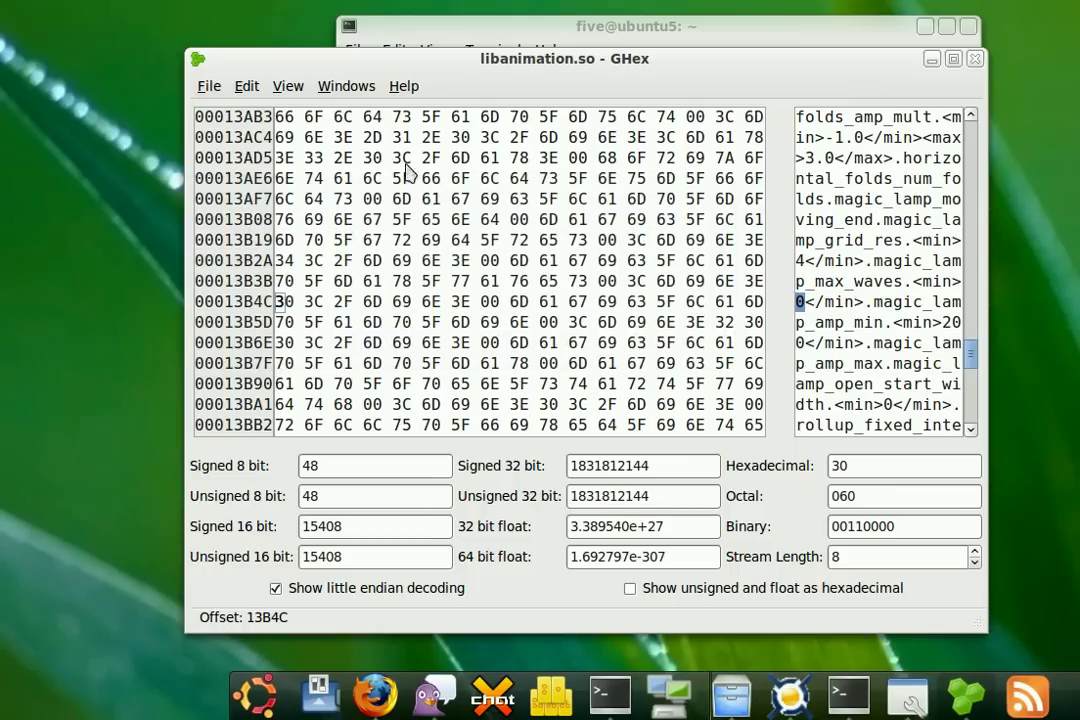
click(203, 90)
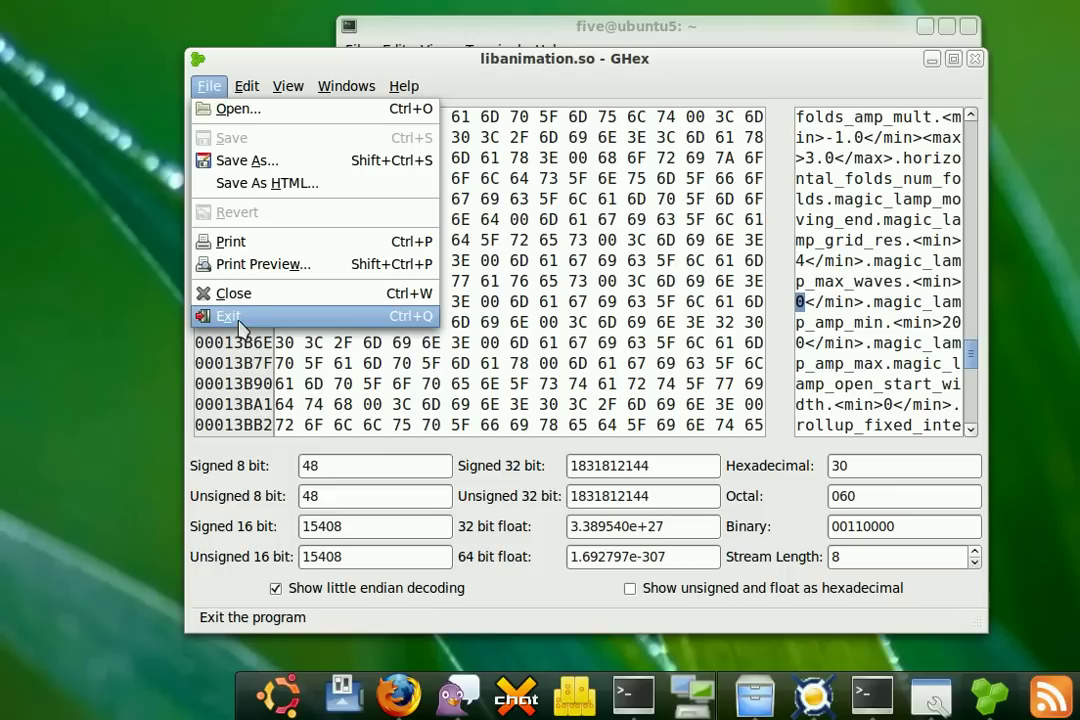
click(238, 322)
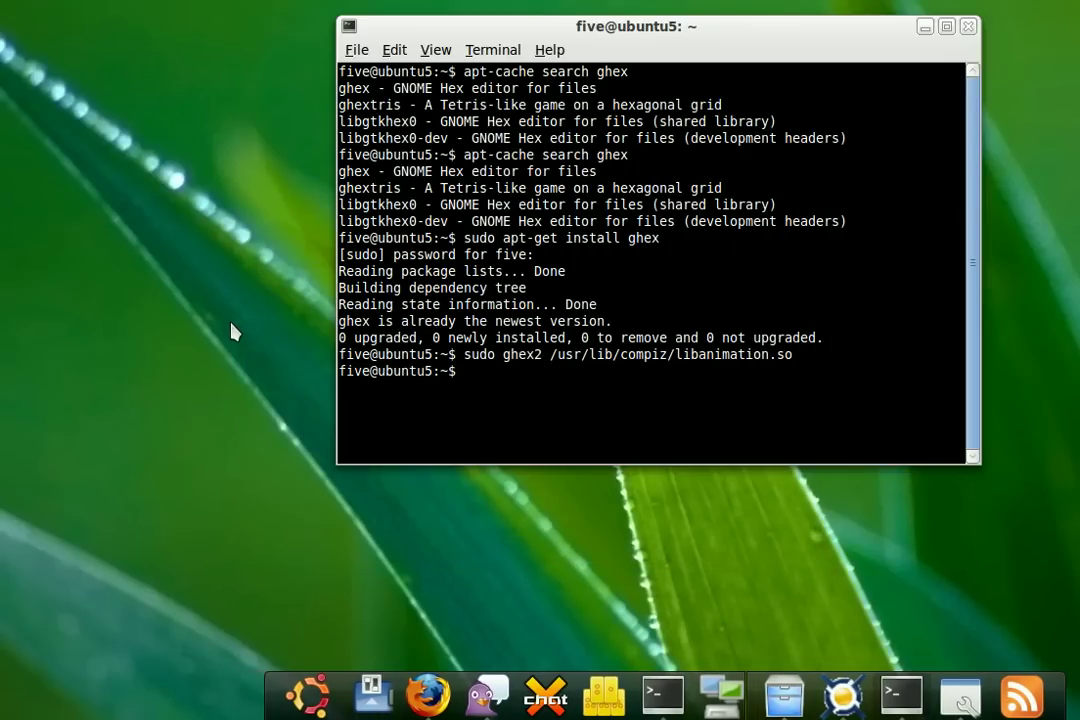
Run sudo gedit /usr/share/compiz/animation.xml, tab-completing the path
text(vim /)
text(usr)
key(BackSpace)
key(BackSpace)
key(BackSpace)
key(BackSpace)
key(BackSpace)
key(BackSpace)
key(BackSpace)
text(sudo )
text(gedit)
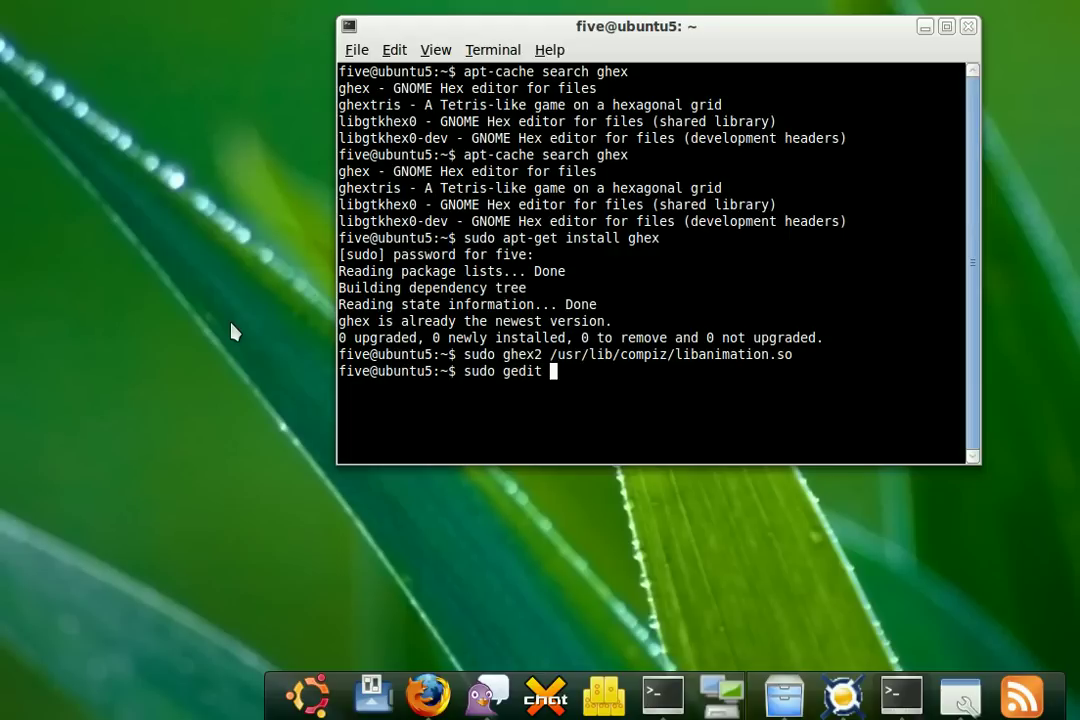
text( /)
text(usr/share/)
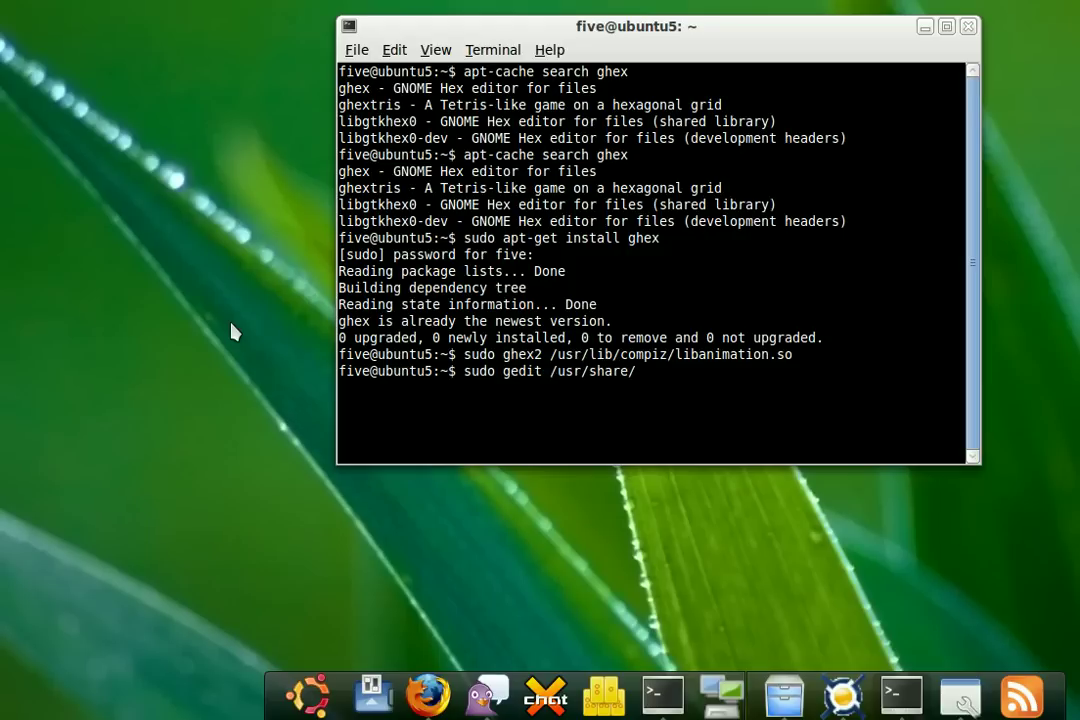
text(compiz)
key(Tab)
key(Tab)
text(/)
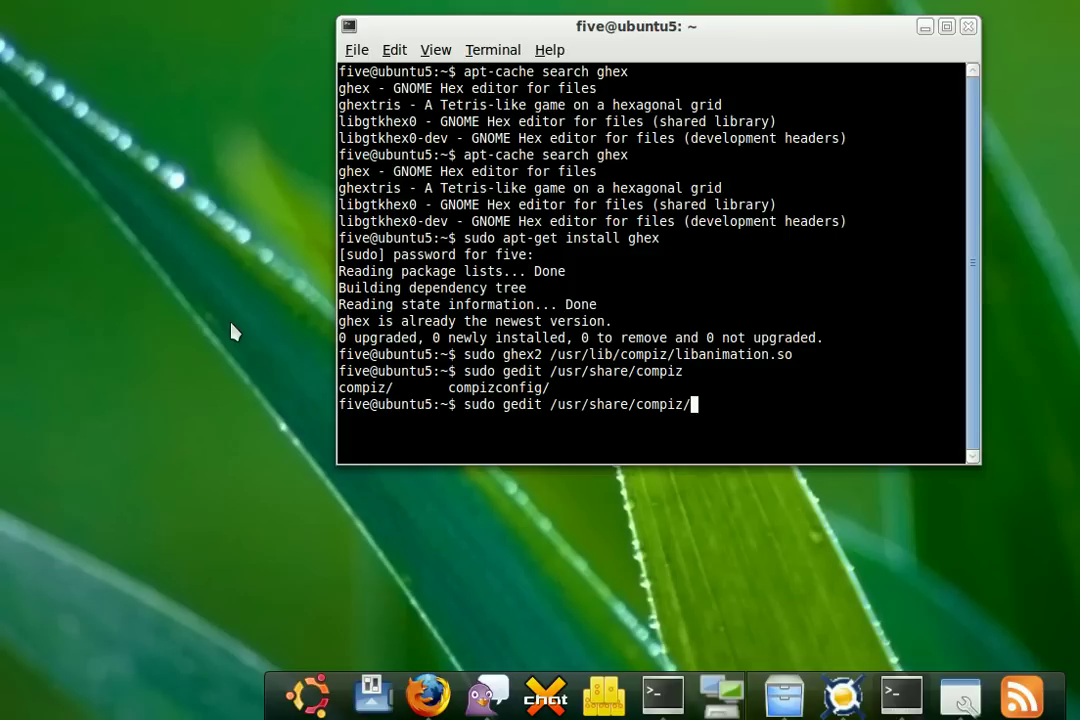
text(animation)
text(.)
key(Tab)
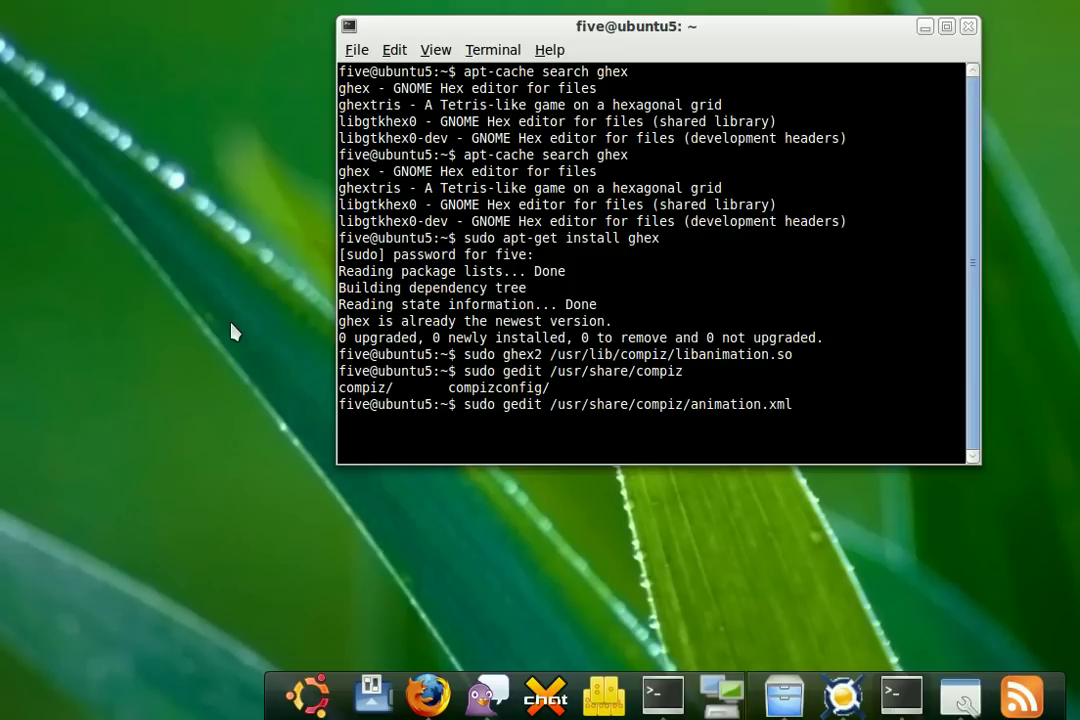
key(Return)
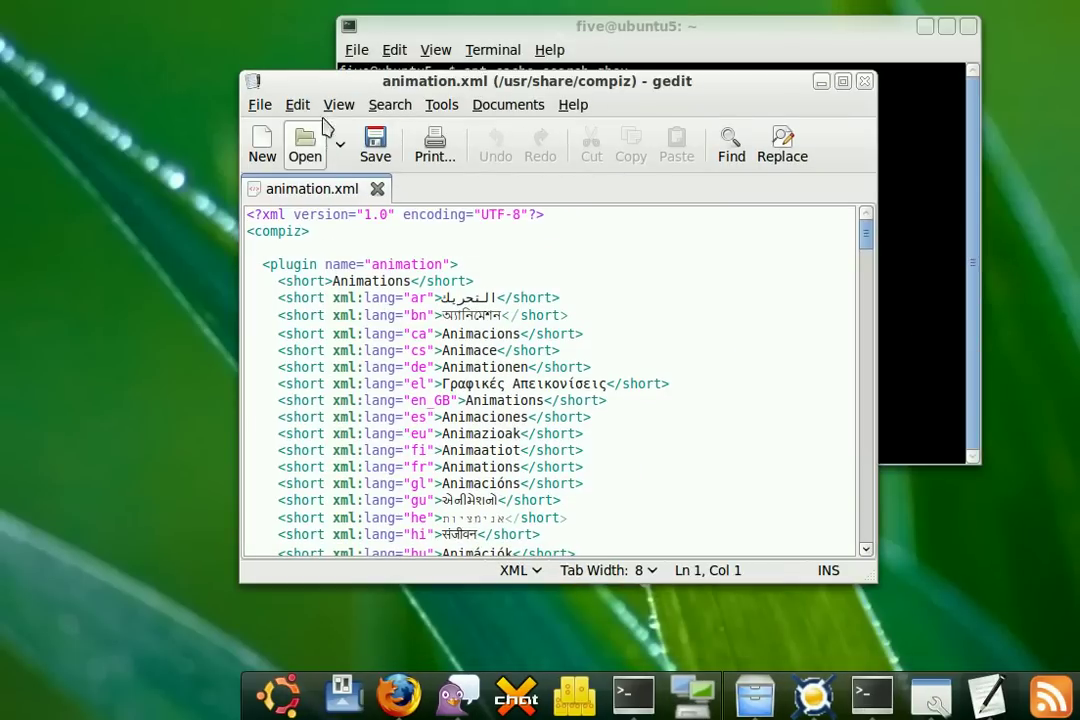
Find the first max_waves match in animation.xml and close the find dialog
click(325, 105)
mouse_move(390, 105)
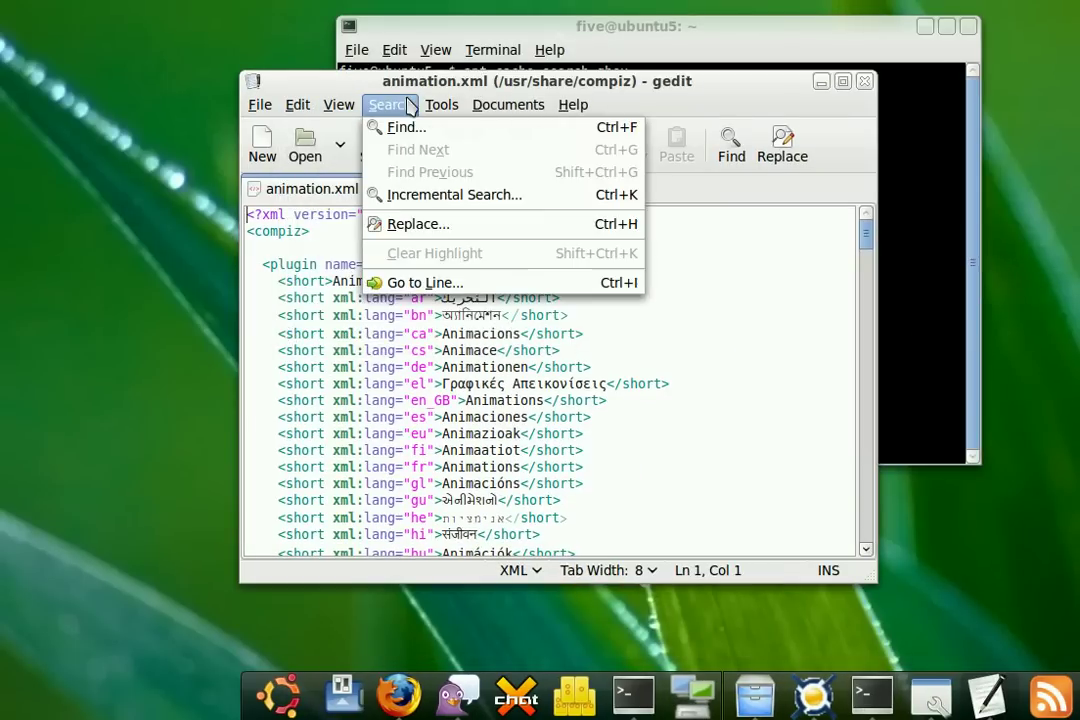
click(408, 127)
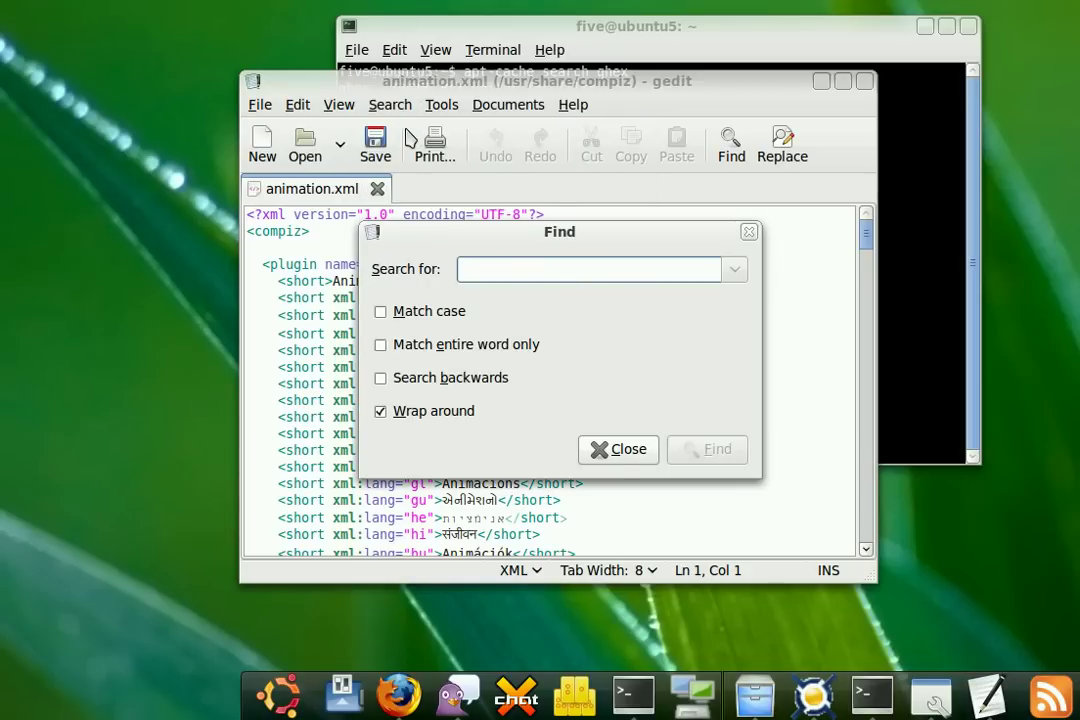
text(max_w)
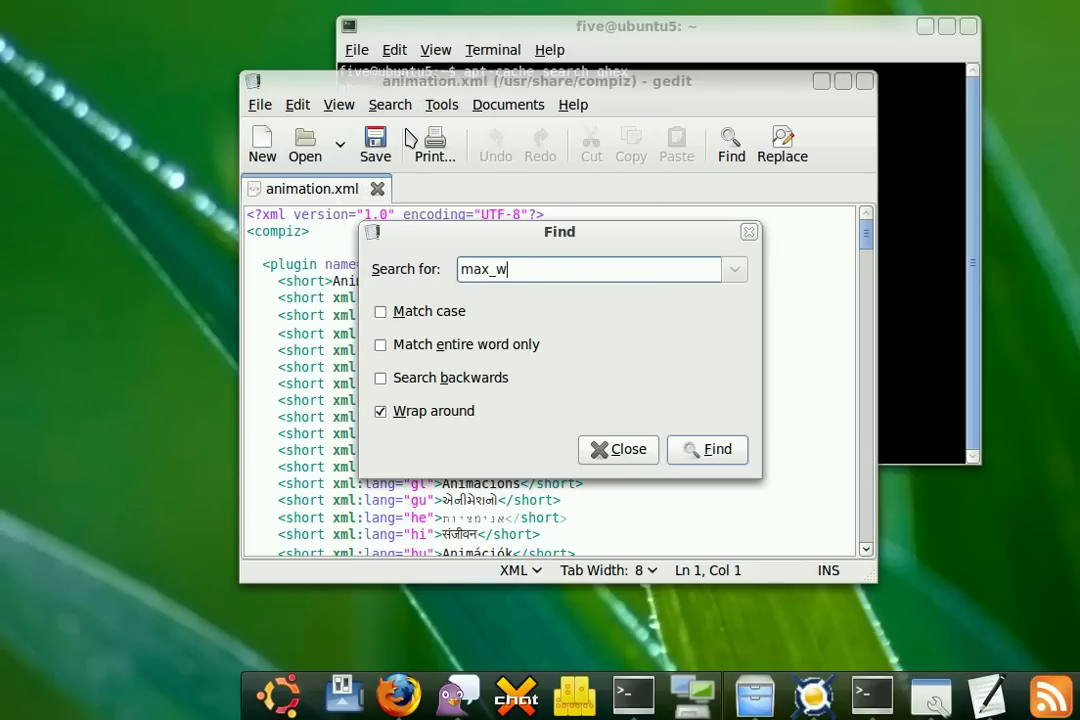
text(aves)
key(Return)
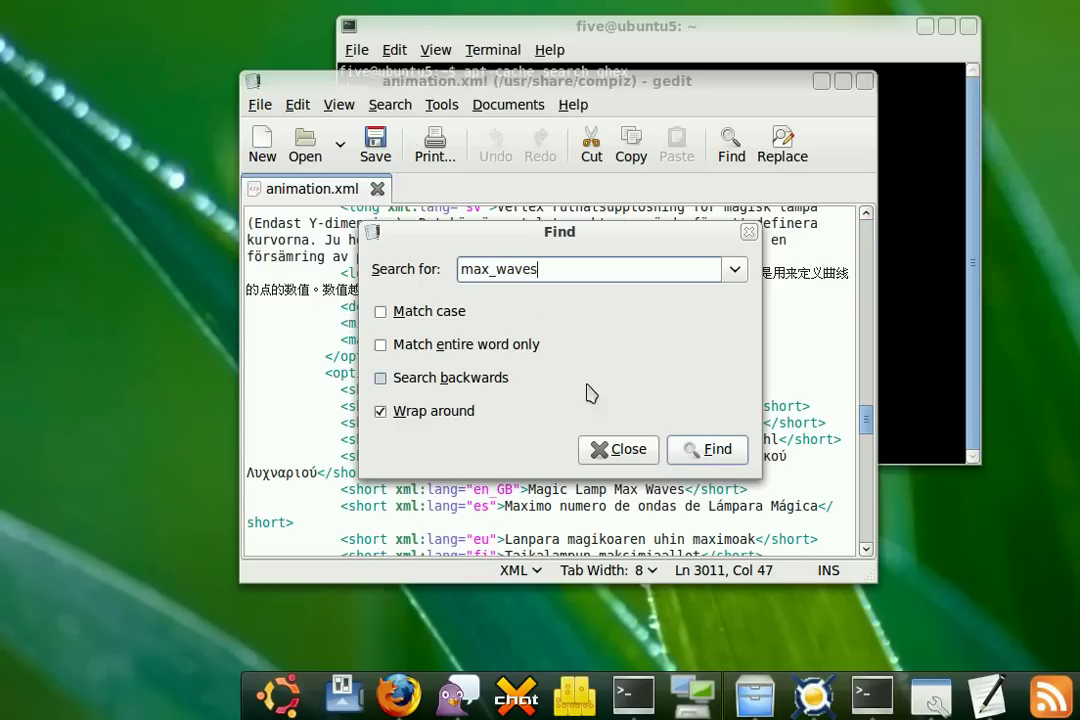
click(628, 450)
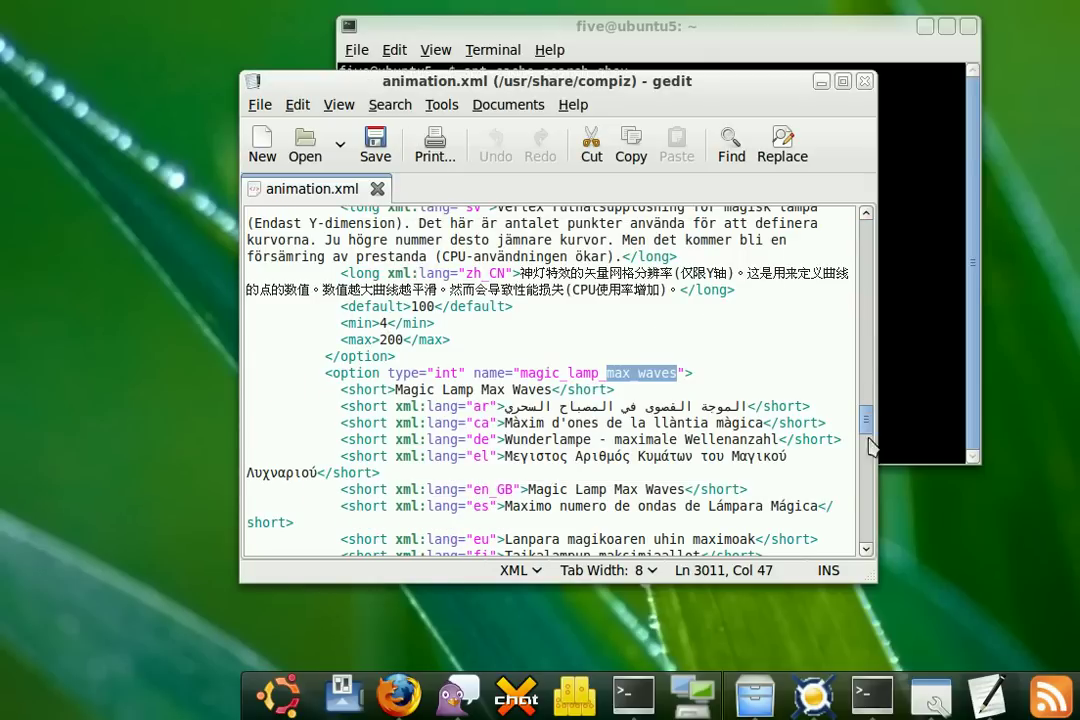
Scroll down to the Magic Lamp max waves option's value lines
click(866, 549)
click(866, 550)
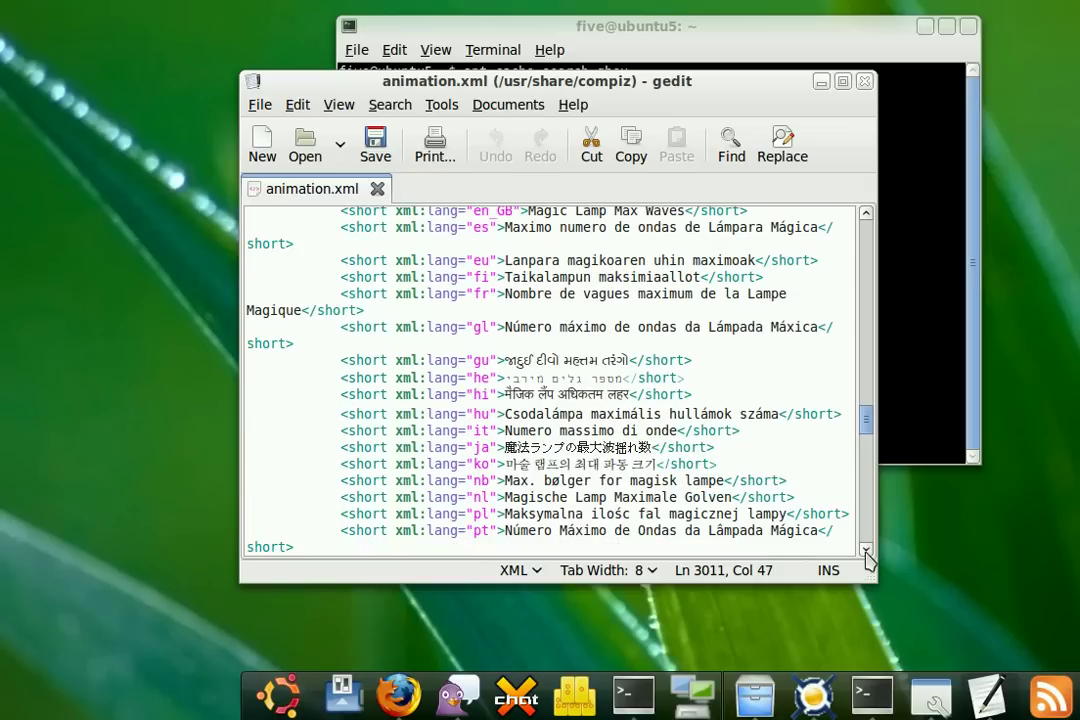
click(866, 550)
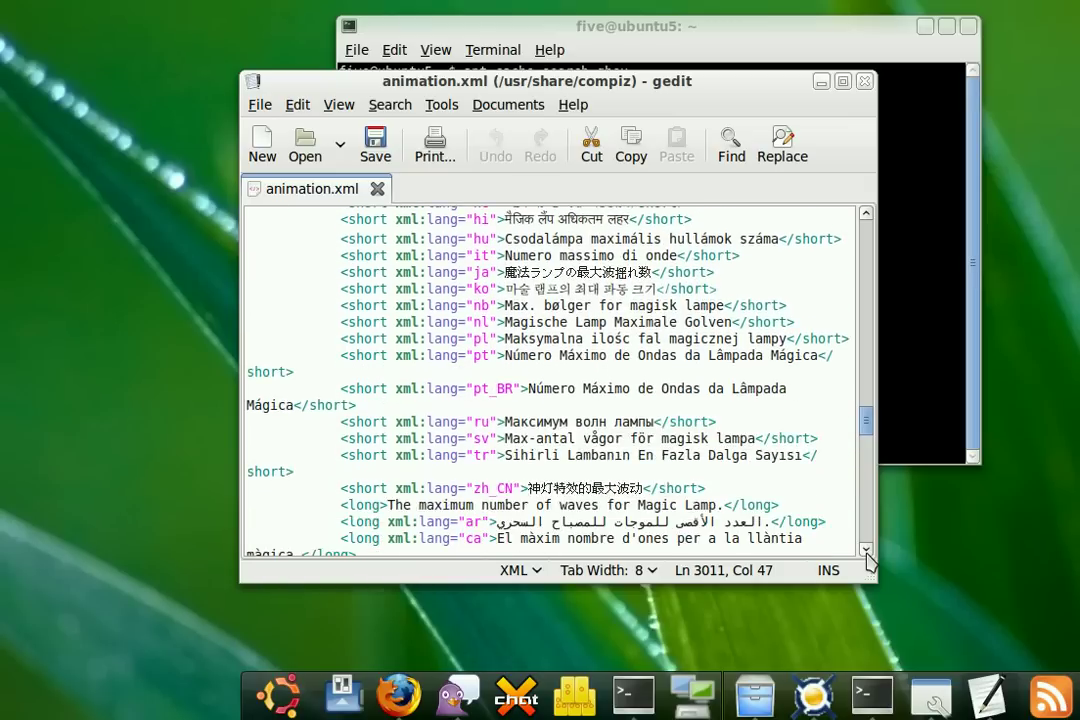
click(866, 550)
click(866, 550)
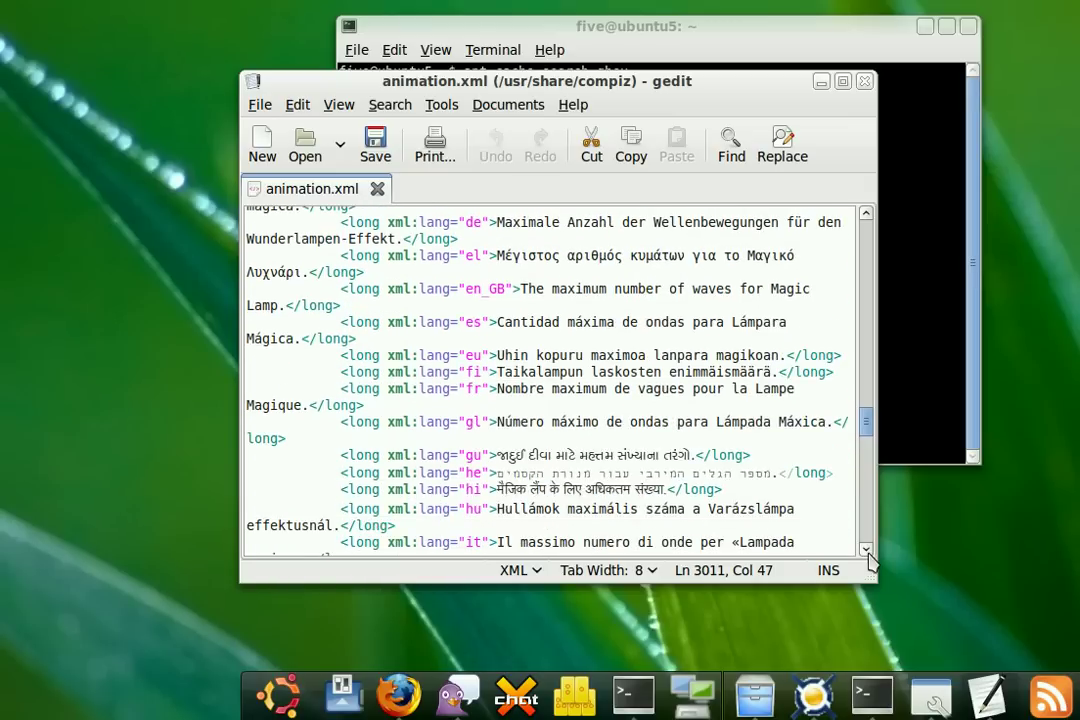
click(866, 550)
click(866, 550)
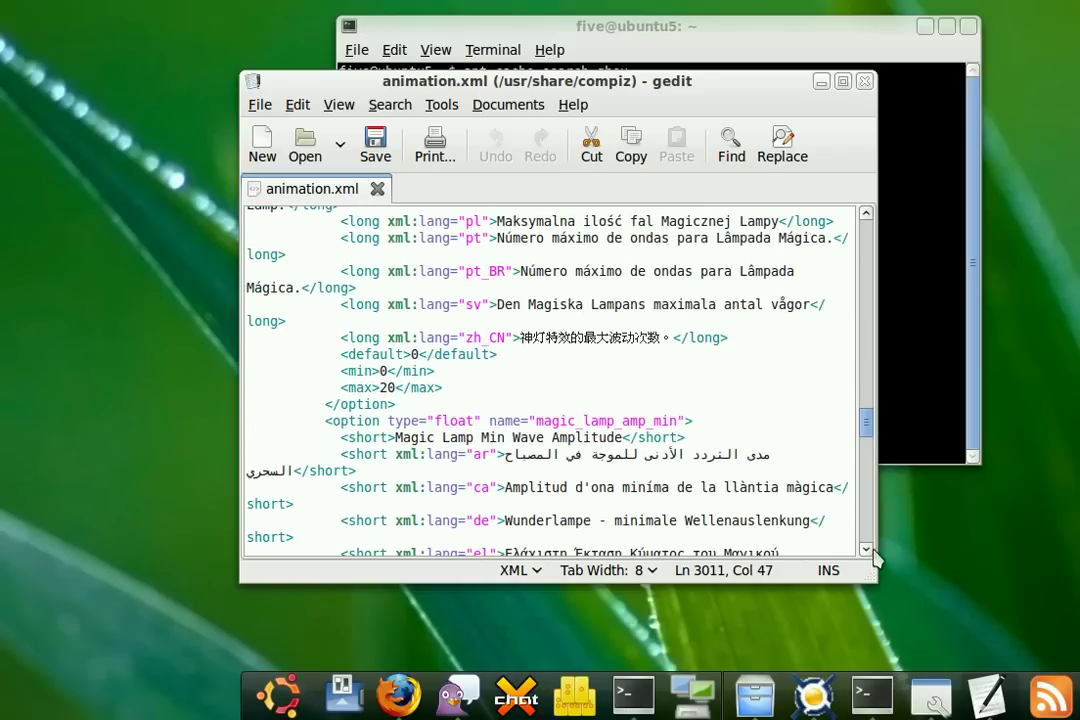
Select the default and min values to confirm both are 0
click(417, 354)
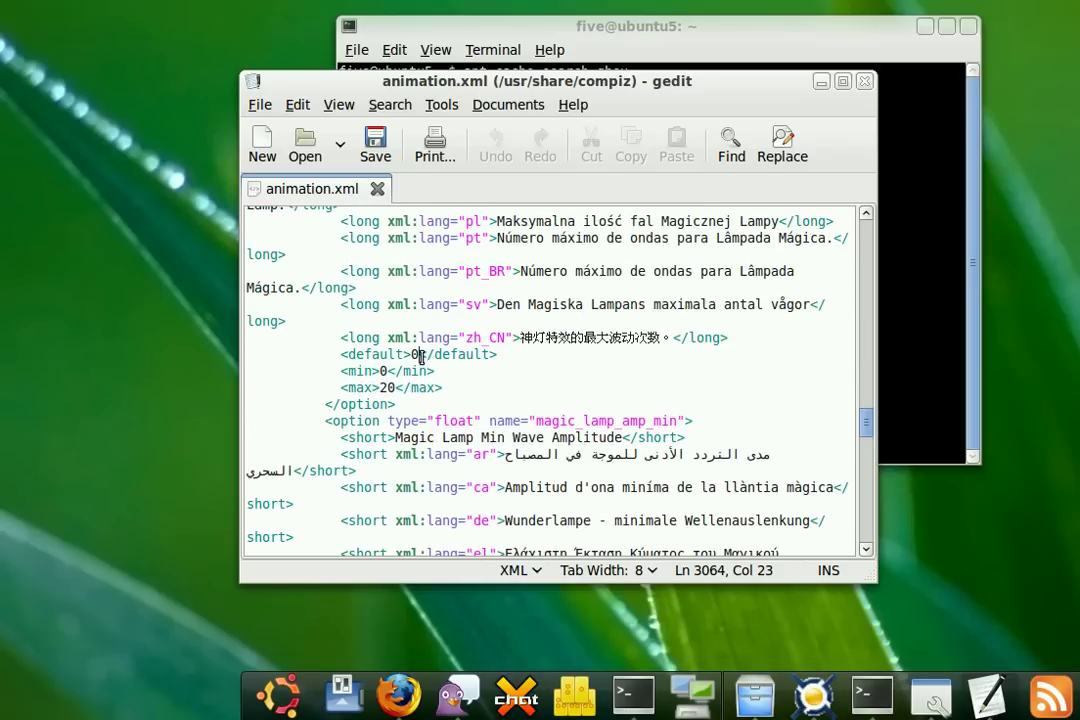
click(386, 376)
double_click(414, 354)
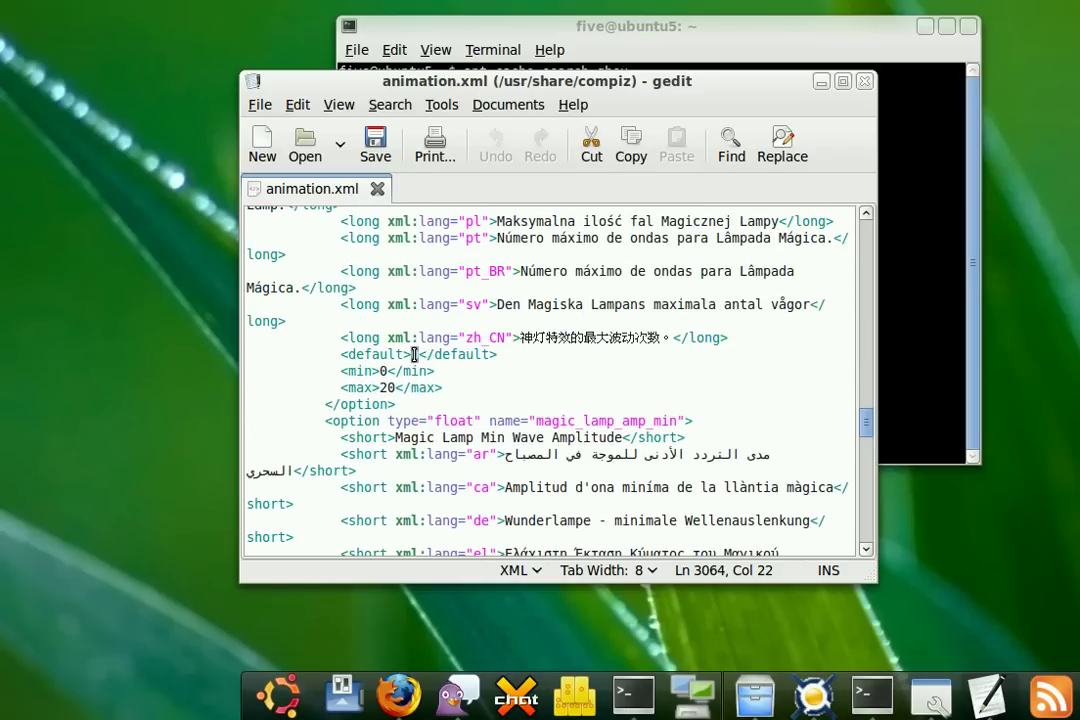
click(392, 375)
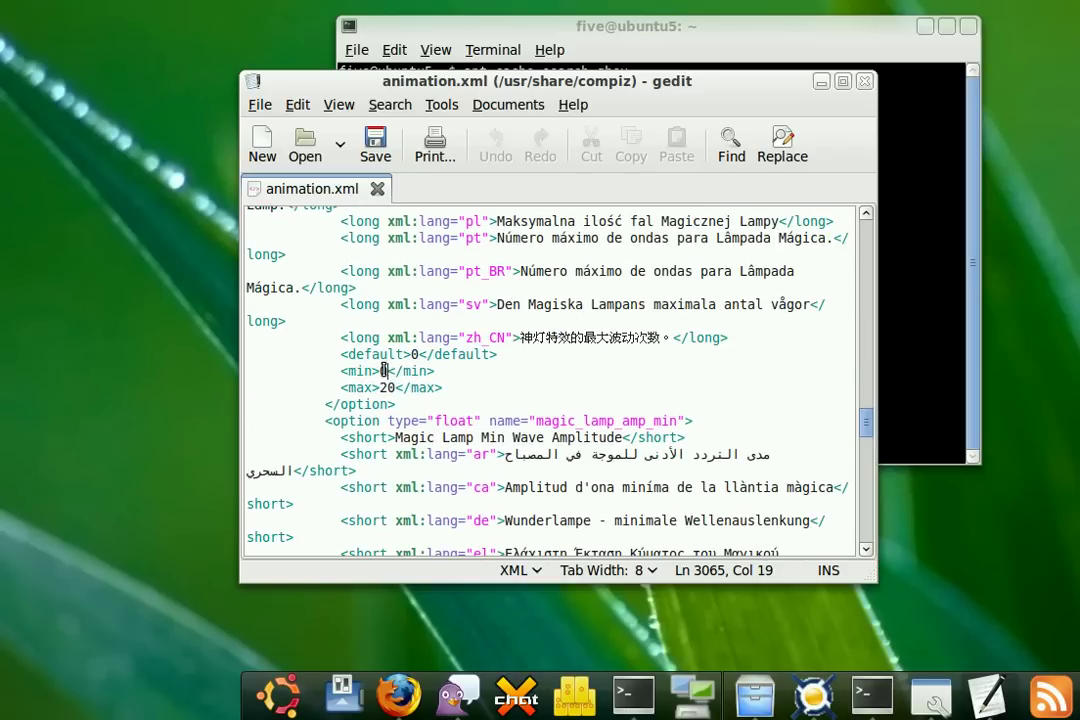
double_click(413, 354)
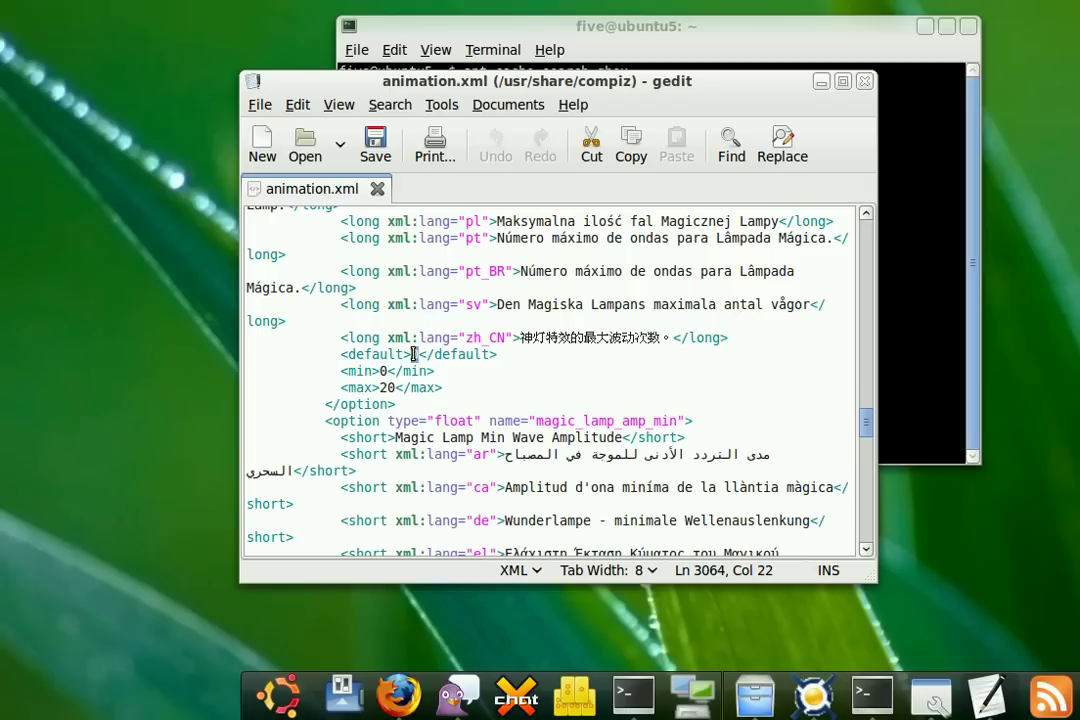
double_click(383, 371)
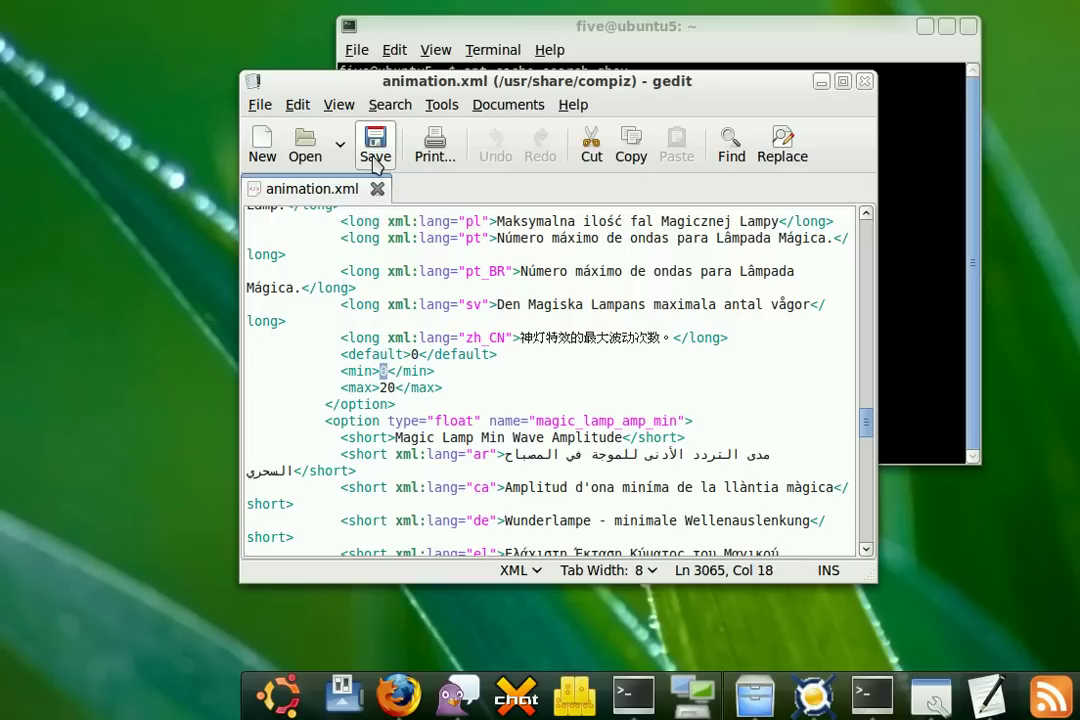
Close gedit, minimize and restore the terminal, and move it slightly lower and left
click(864, 81)
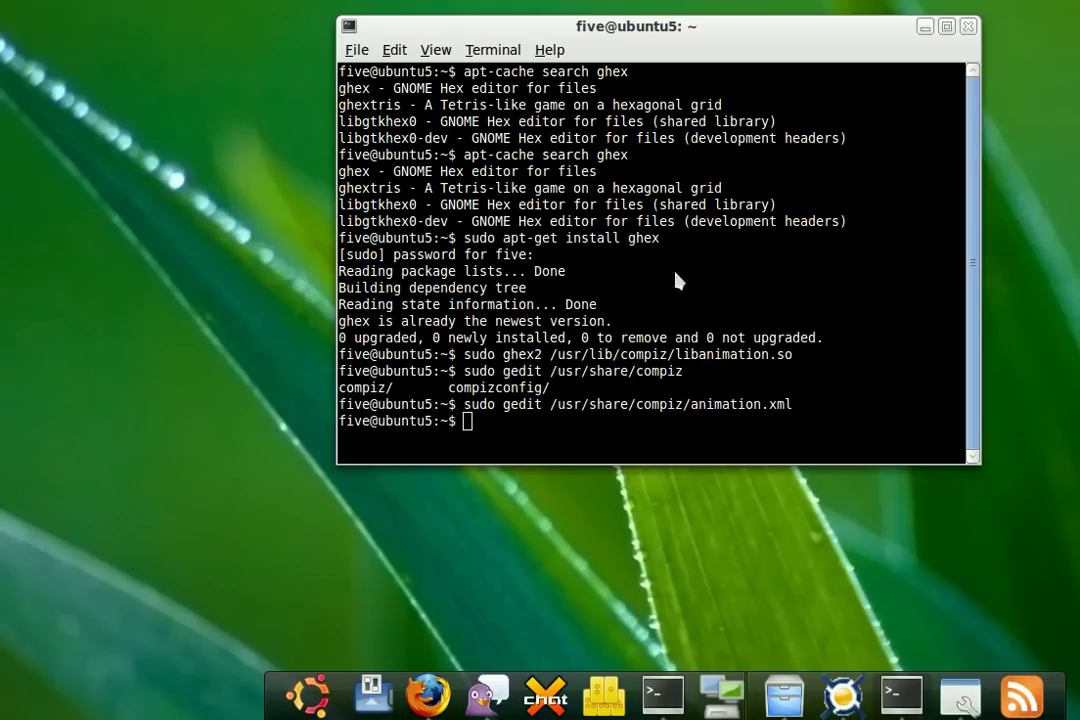
click(584, 372)
click(902, 694)
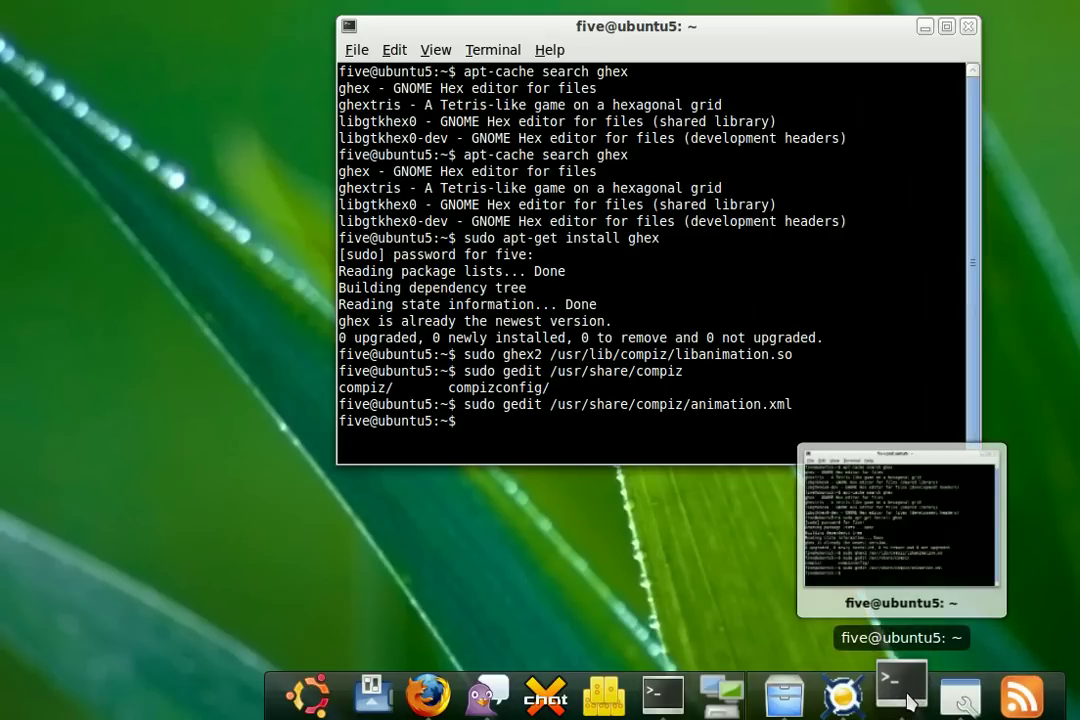
click(905, 696)
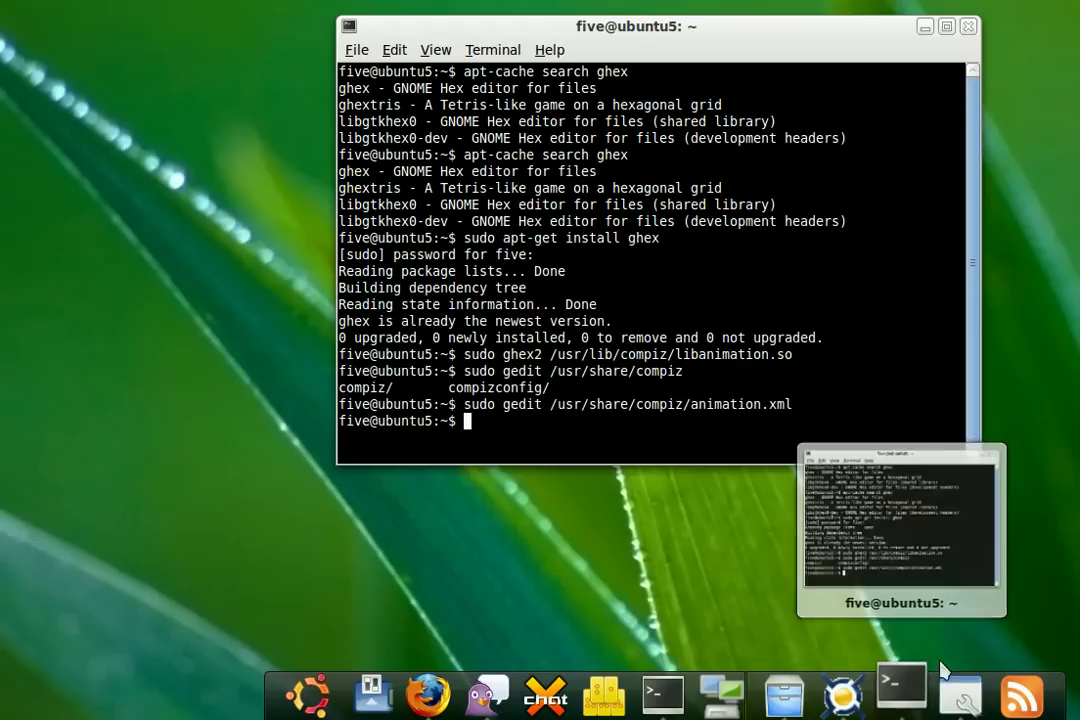
drag(669, 28, 635, 77)
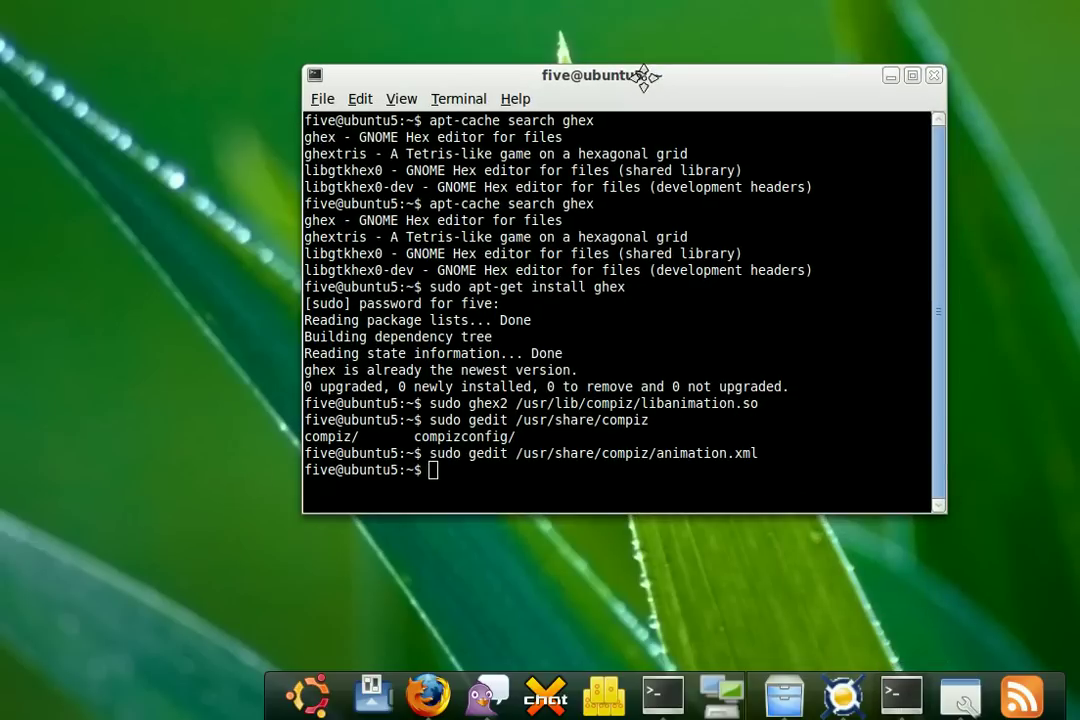